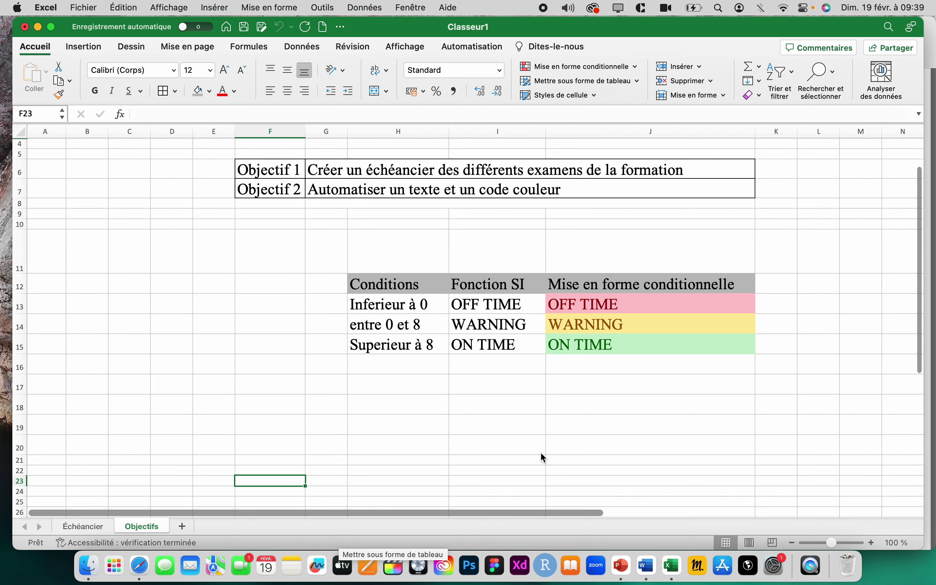
- Examine the empty exam table on the Échéancier sheet and the conditions, SI texts and colour codes on the Objectifs sheet
left_click(76, 527)
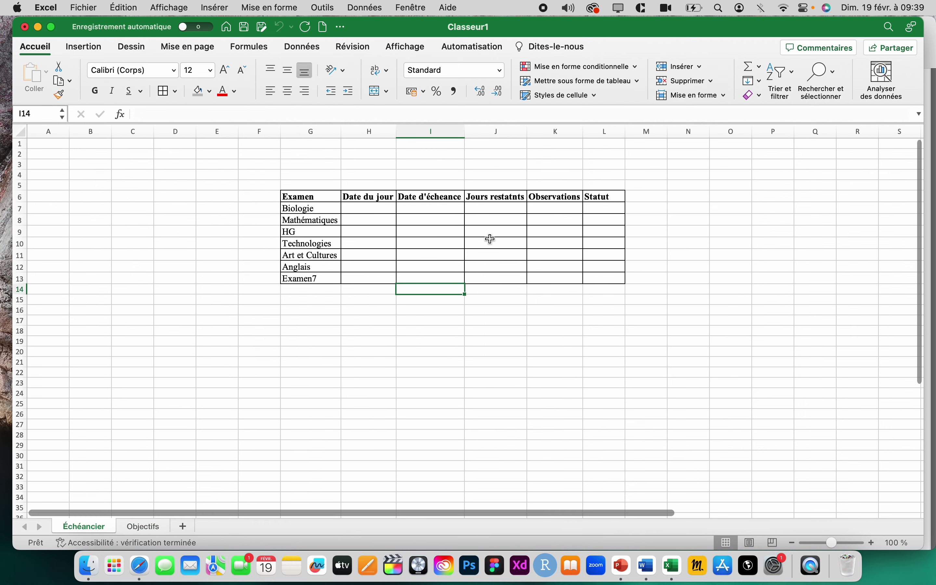
left_click(143, 527)
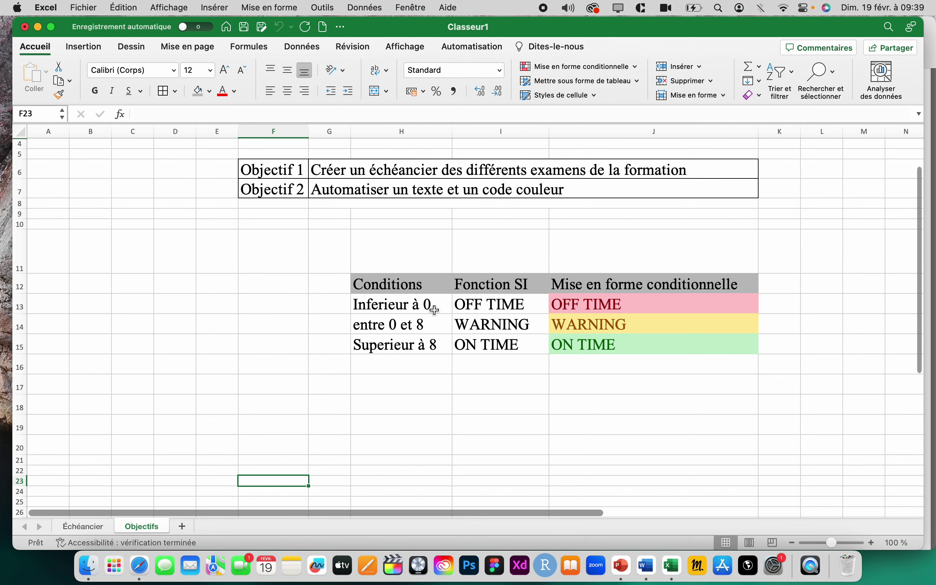
left_click(503, 311)
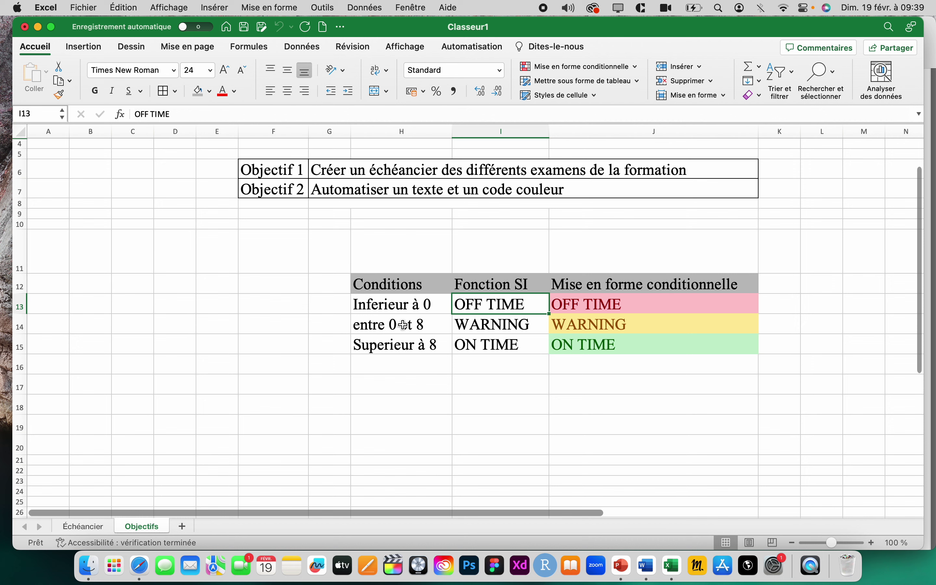
left_click(496, 325)
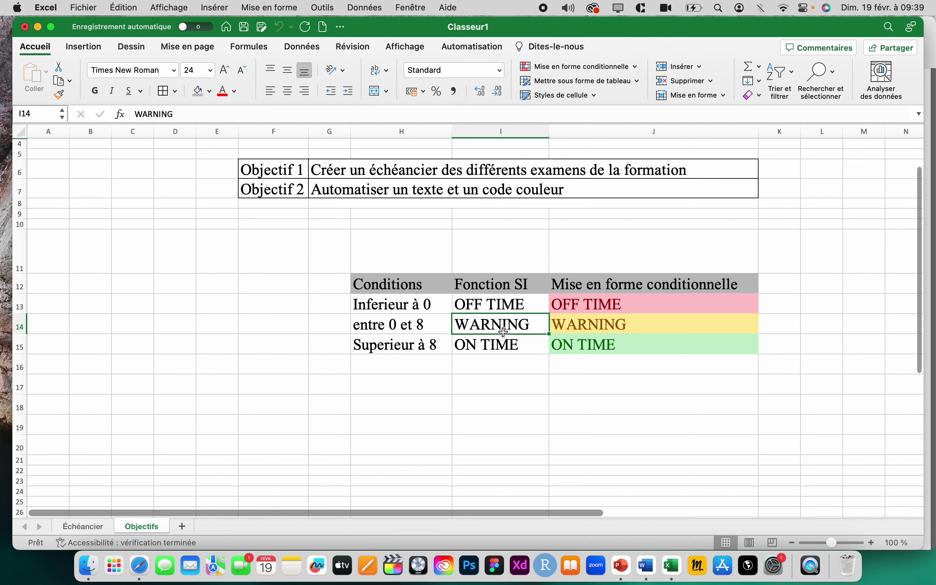
left_click(403, 345)
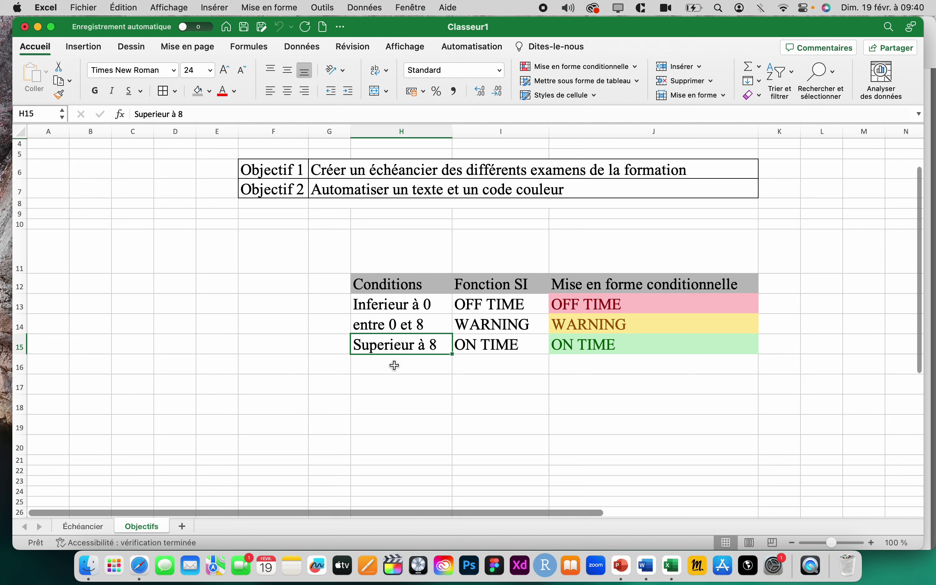
left_click(492, 348)
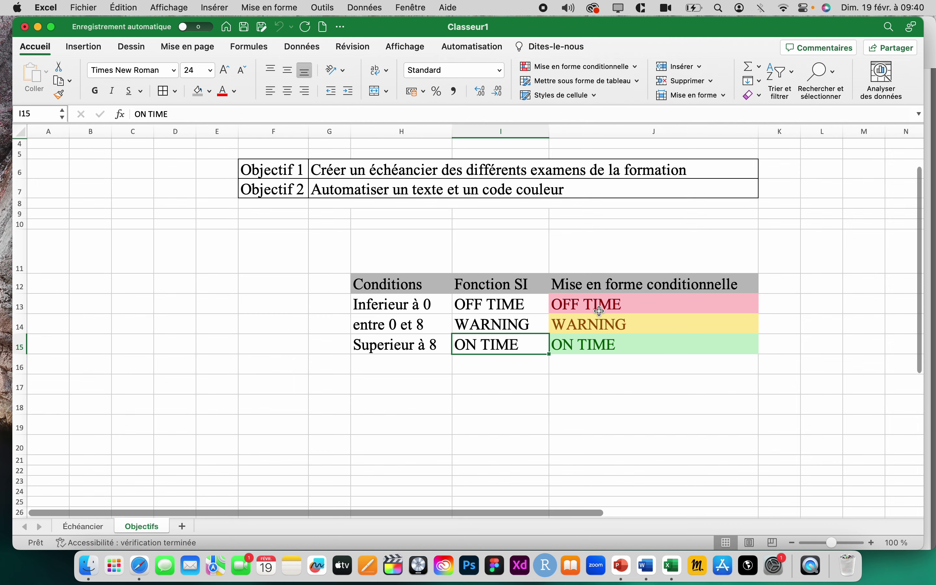
- On the Échéancier sheet, enter the formula =AUJOURDHUI() in the Date du jour cell for Biologie
left_click(77, 533)
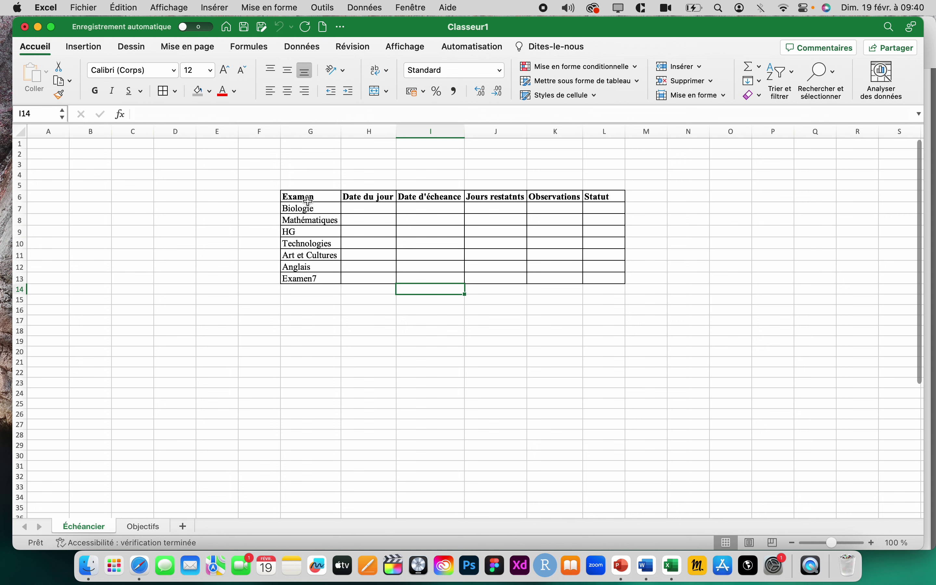
left_click(369, 209)
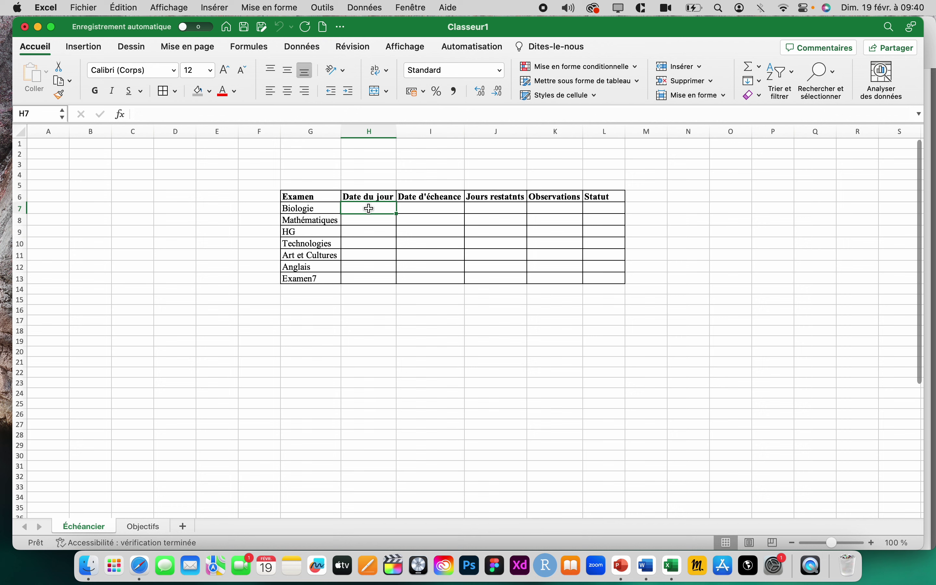
type("=")
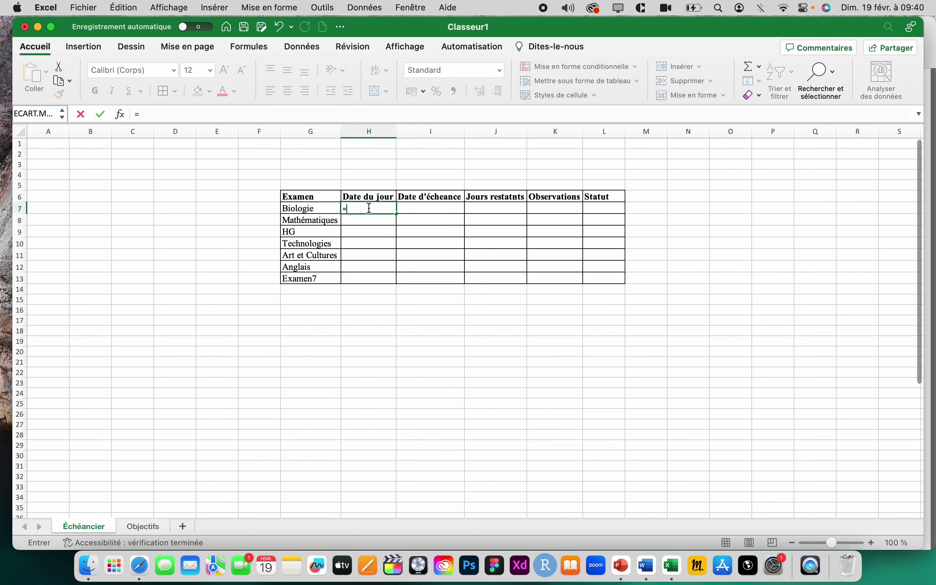
type("auj")
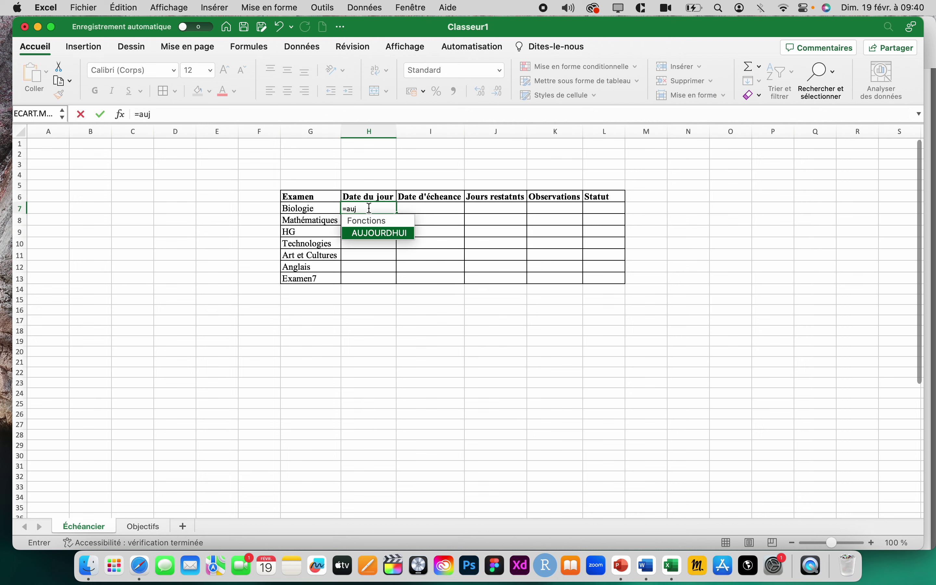
double_click(380, 233)
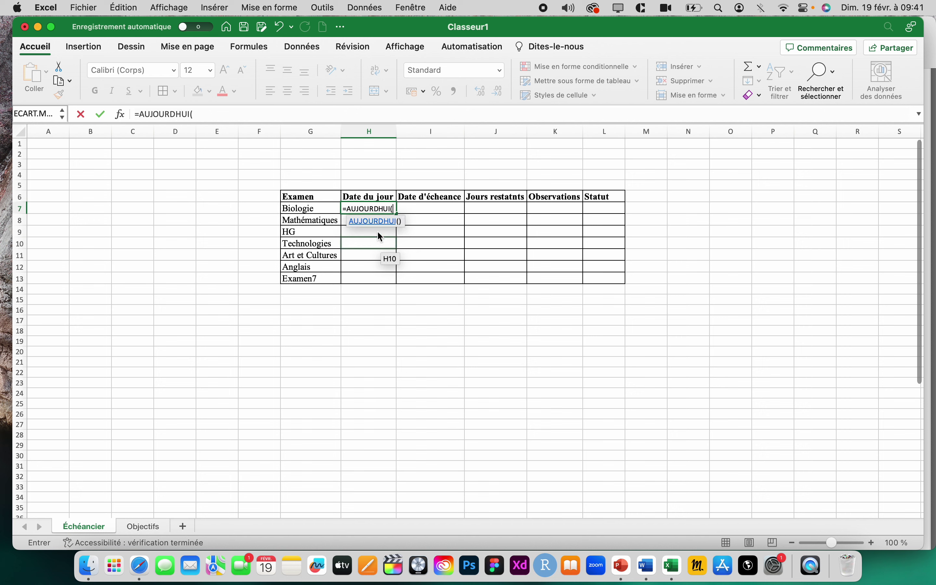
type(")")
key("Return")
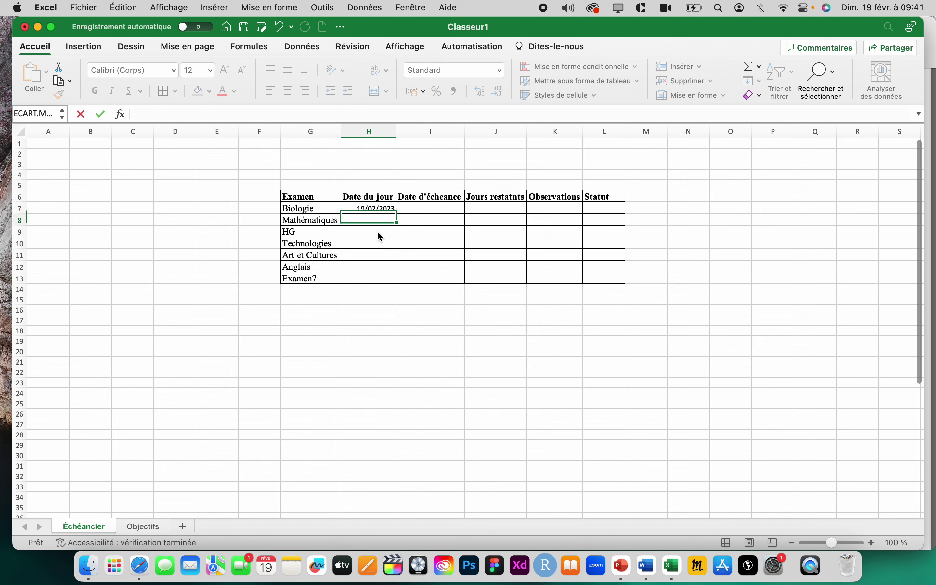
- Copy Biologie's Date du jour formula down through the Examen7 row
left_click(379, 209)
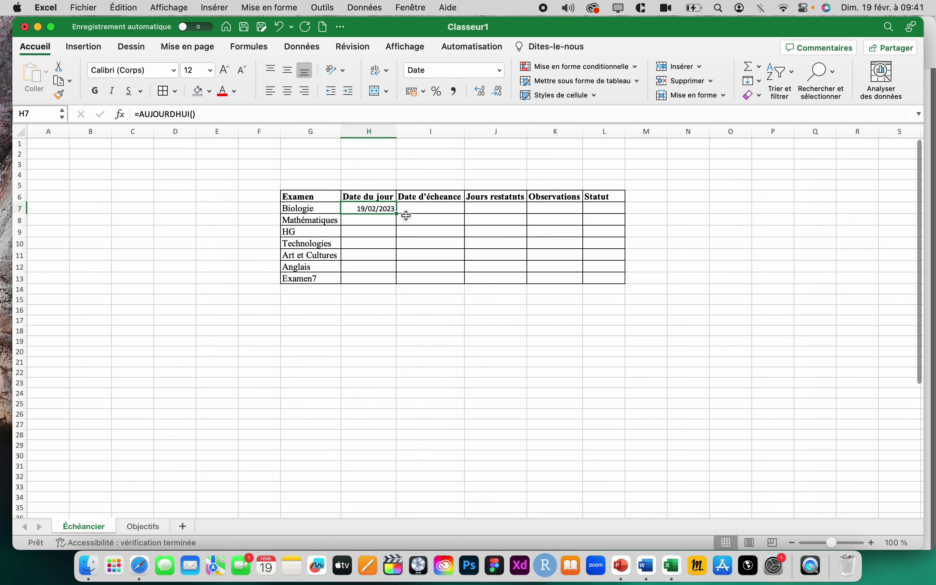
left_click_drag(396, 214, 399, 283)
left_click(388, 268)
left_click(383, 243)
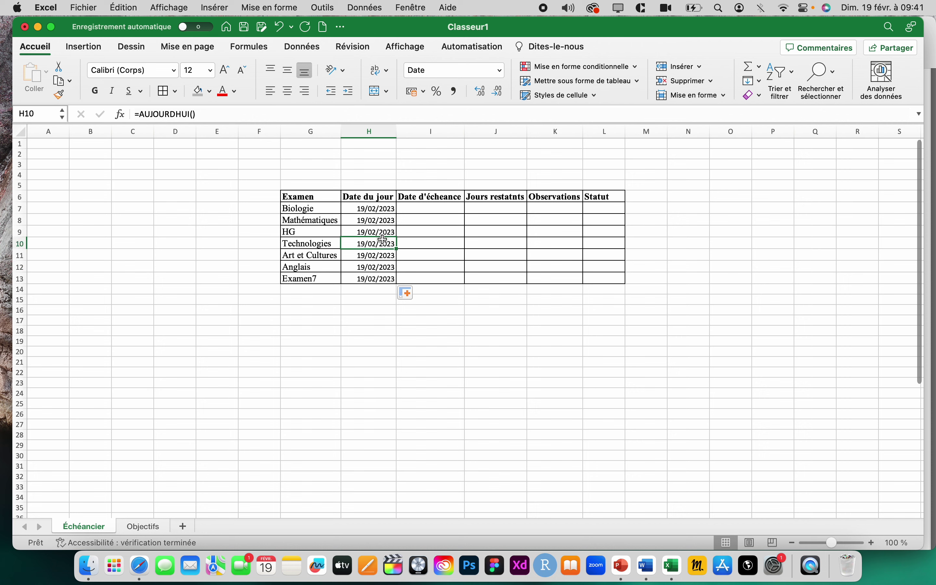
- Enter 02/03/2023 as Biologie's due date and extend it as a daily series down to the Examen7 row
left_click(440, 211)
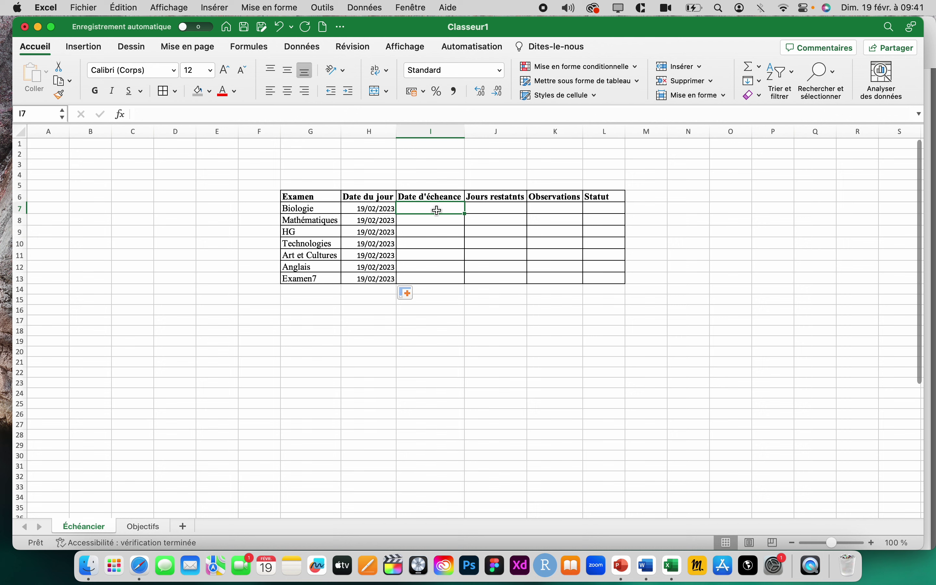
type("02/")
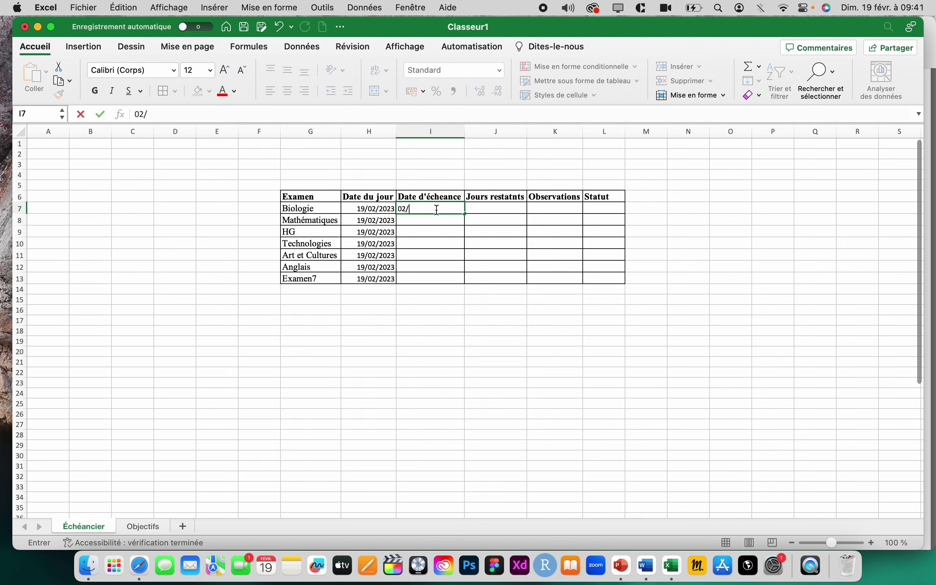
type("03/2023")
key("Return")
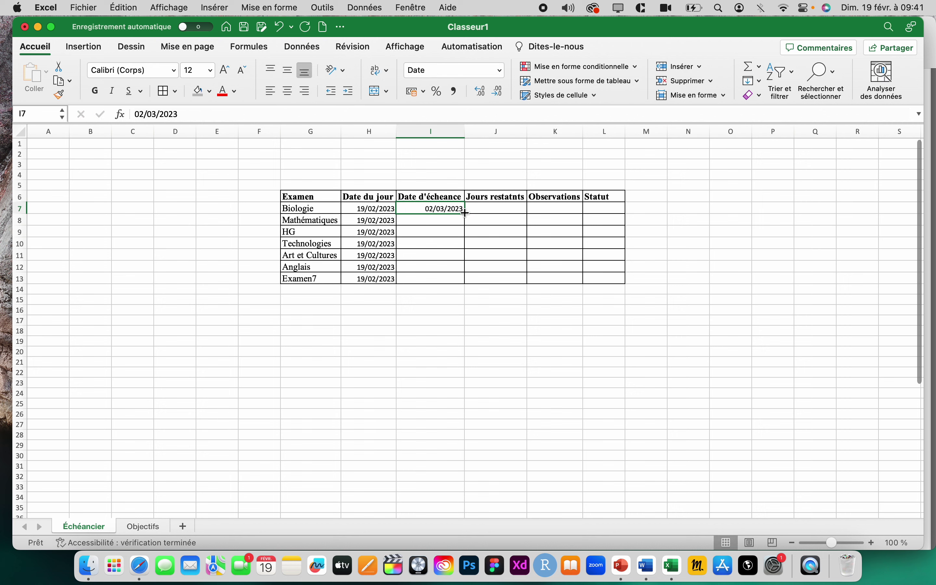
left_click_drag(465, 213, 464, 282)
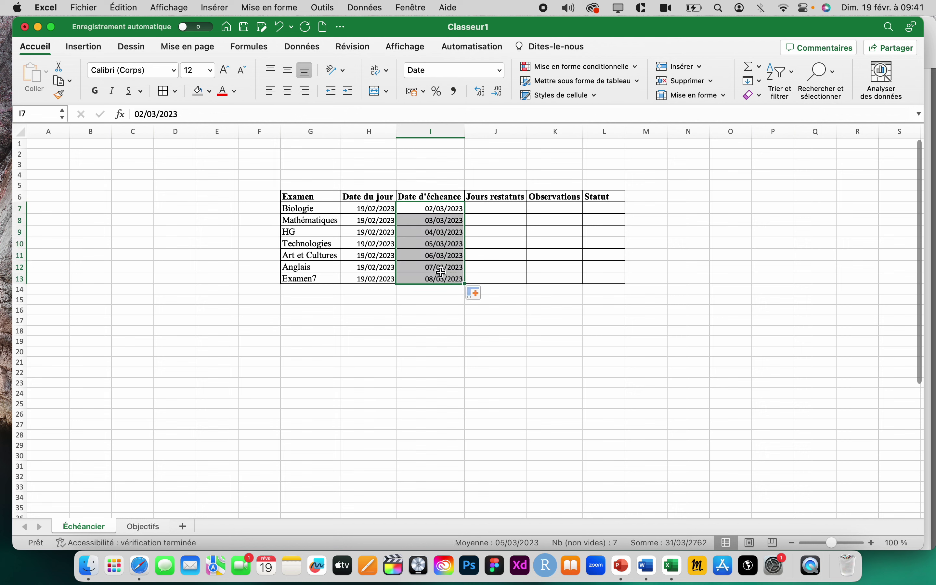
- Set the due date for Anglais to 07/02/2023
left_click(441, 270)
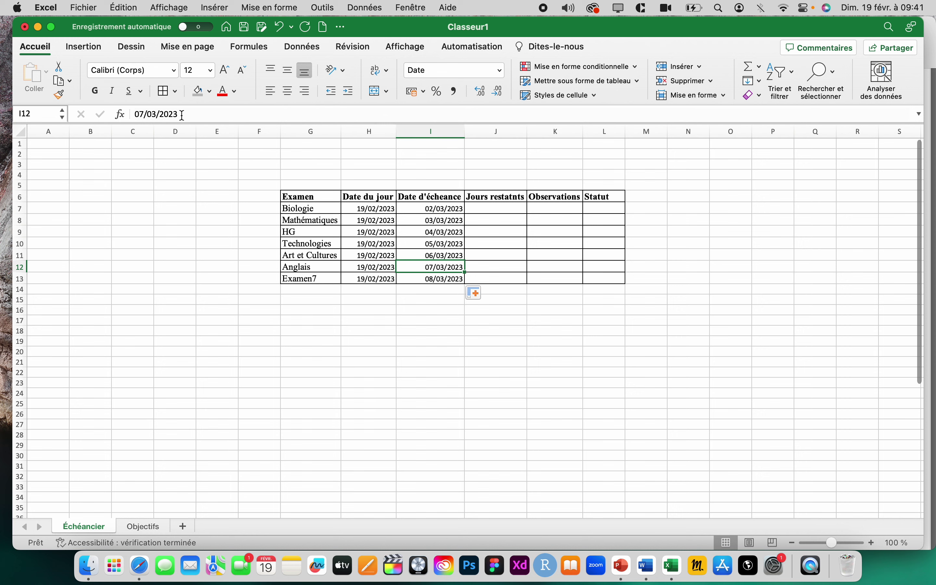
left_click(155, 113)
key("BackSpace")
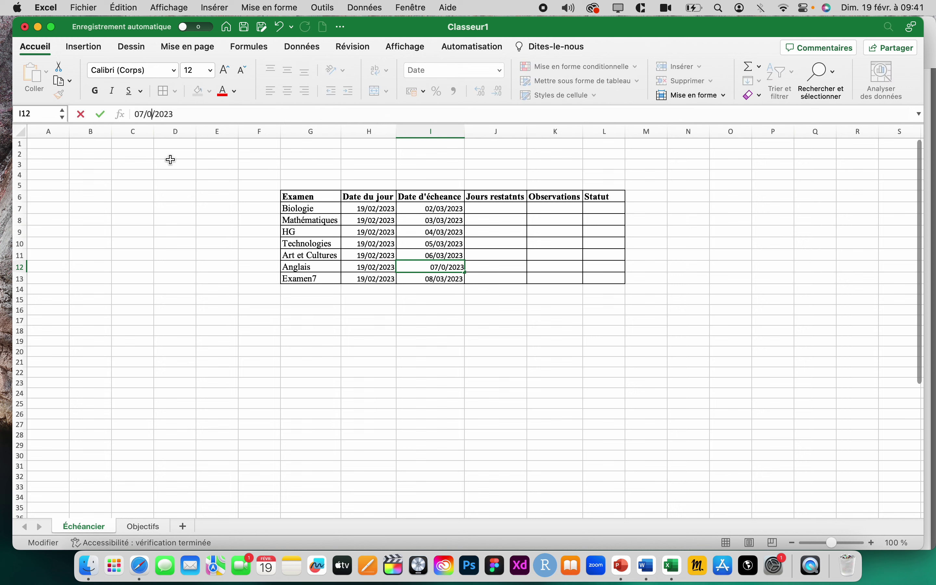
type("2")
key("Return")
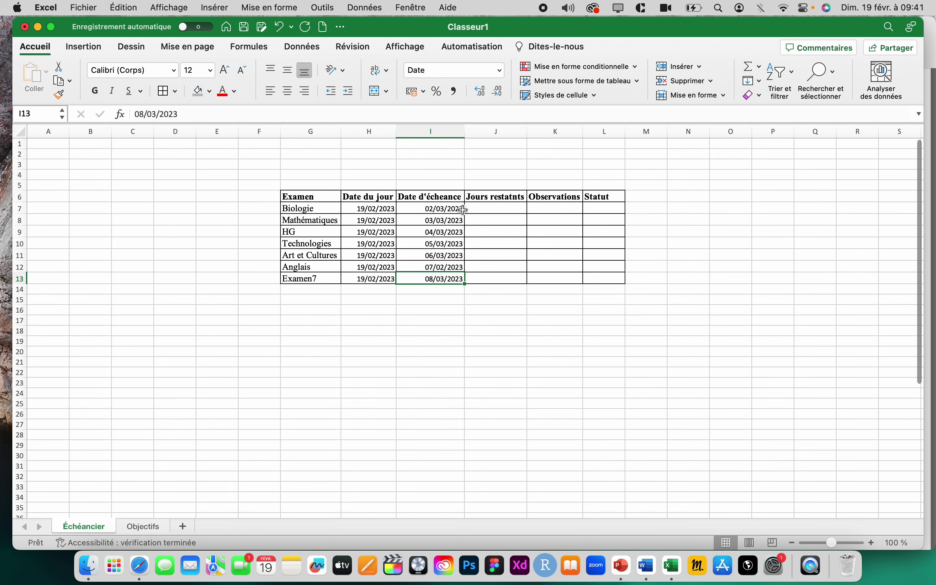
- Set the due date for HG to 24/02/2023
left_click(441, 232)
left_click(154, 114)
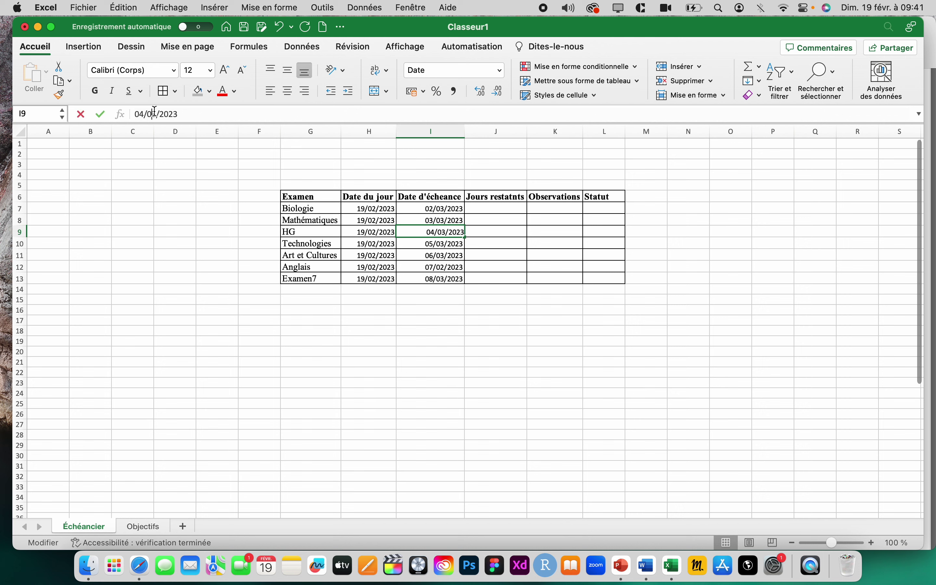
key("BackSpace")
type("2")
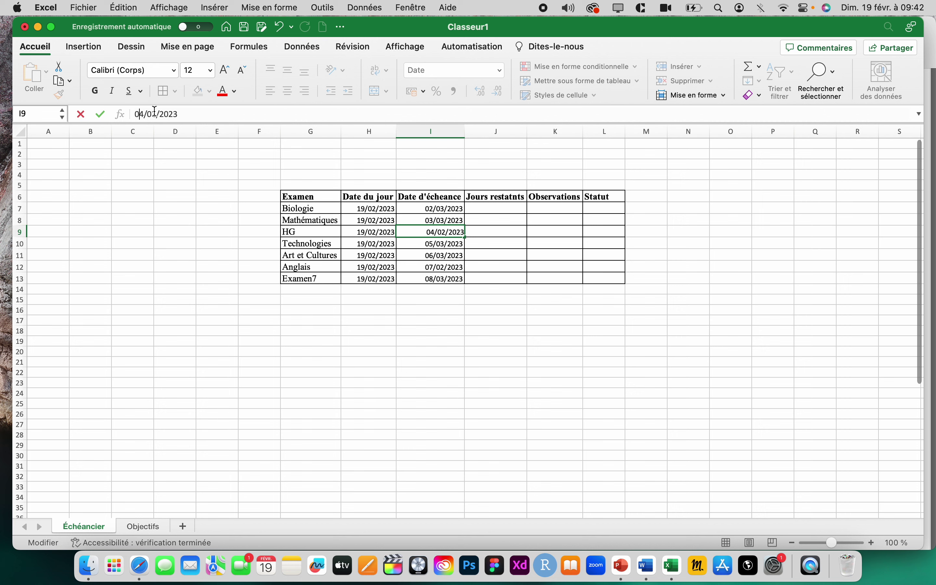
key("BackSpace")
type("2")
key("Return")
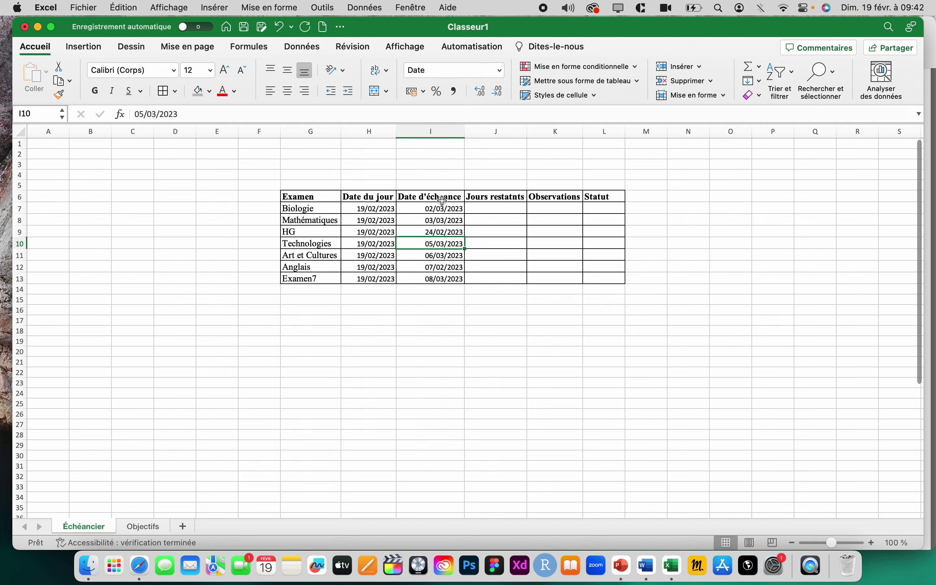
- Set the due date for Biologie to 02/04/2023
left_click(444, 208)
left_click(156, 113)
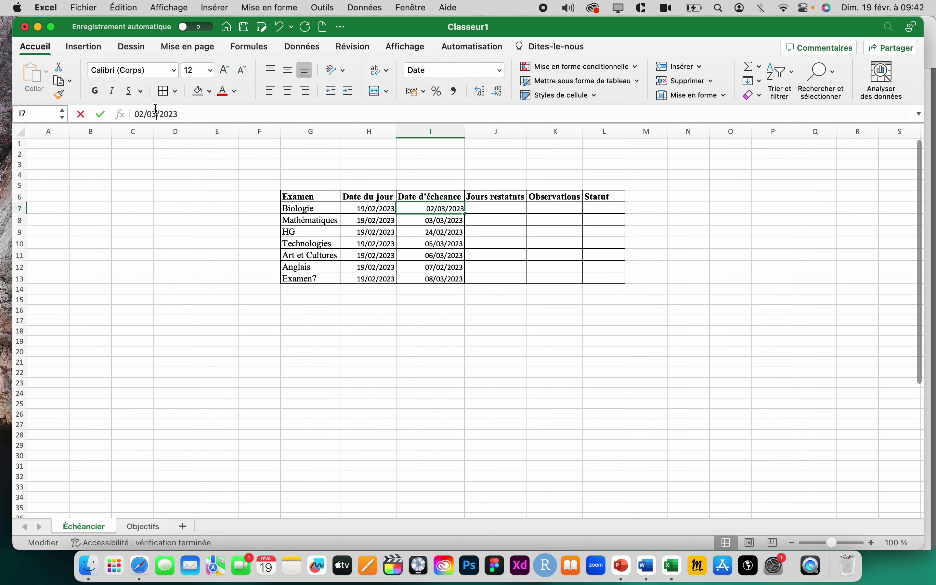
key("BackSpace")
type("4")
key("Return")
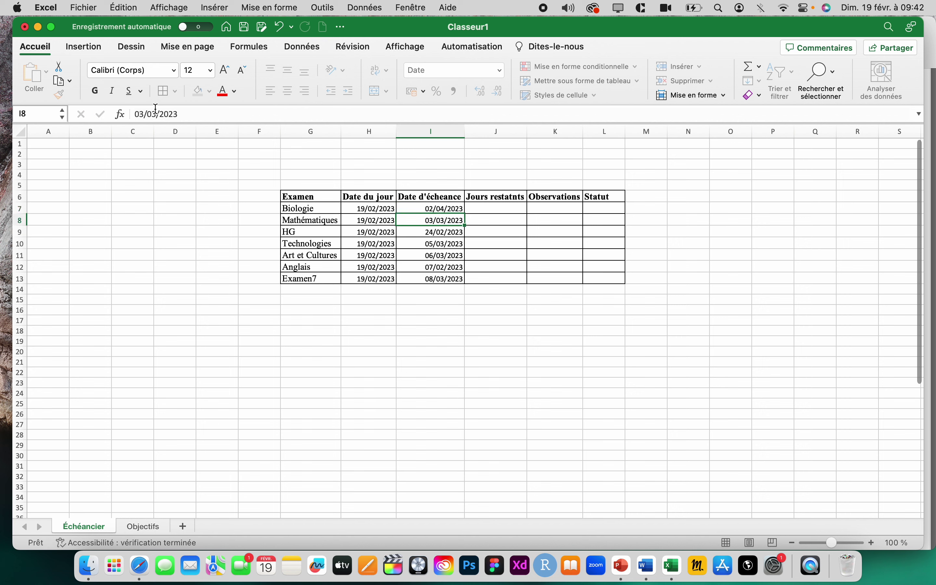
- Set the due date for Technologies to 16/01/2023
left_click(444, 247)
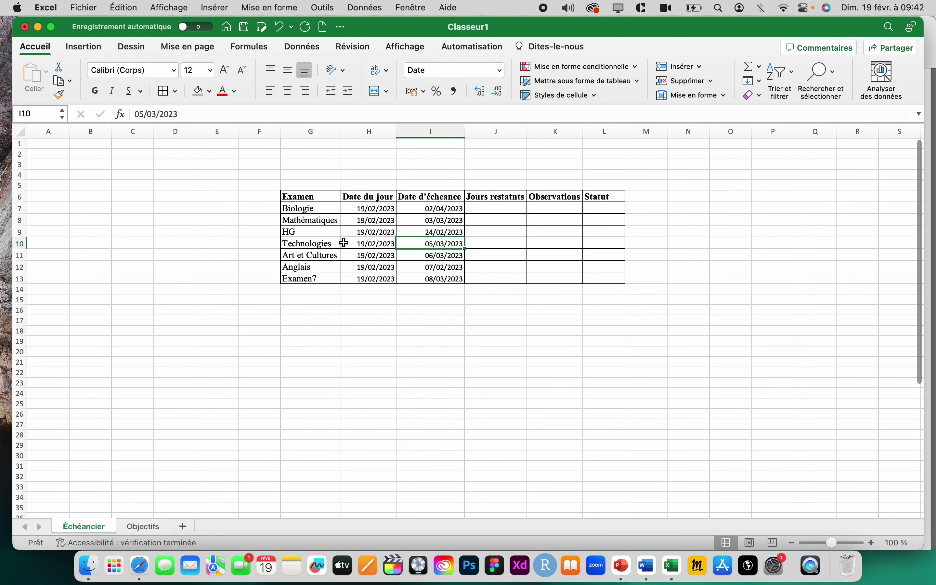
left_click(159, 114)
key("BackSpace")
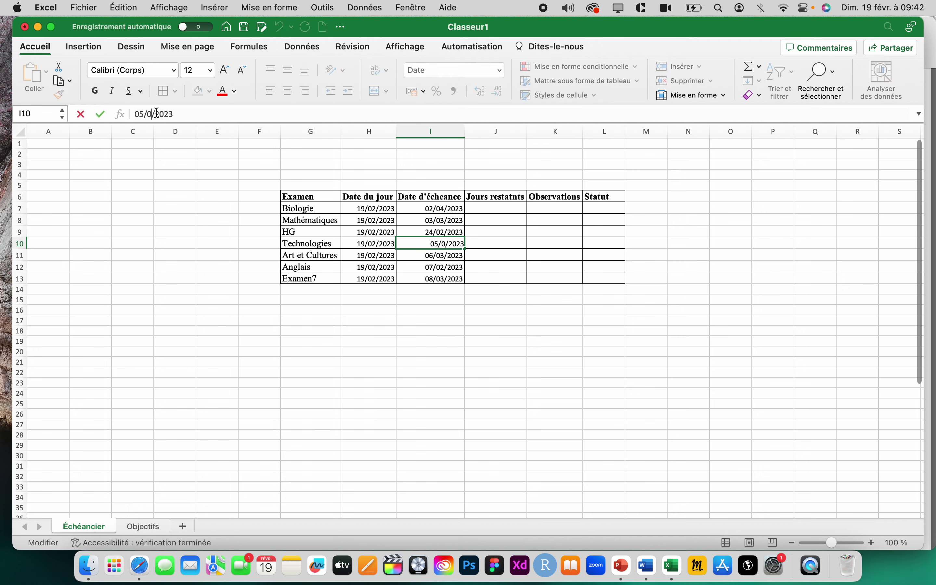
type("1")
key("BackSpace")
key("BackSpace")
type("16")
key("Return")
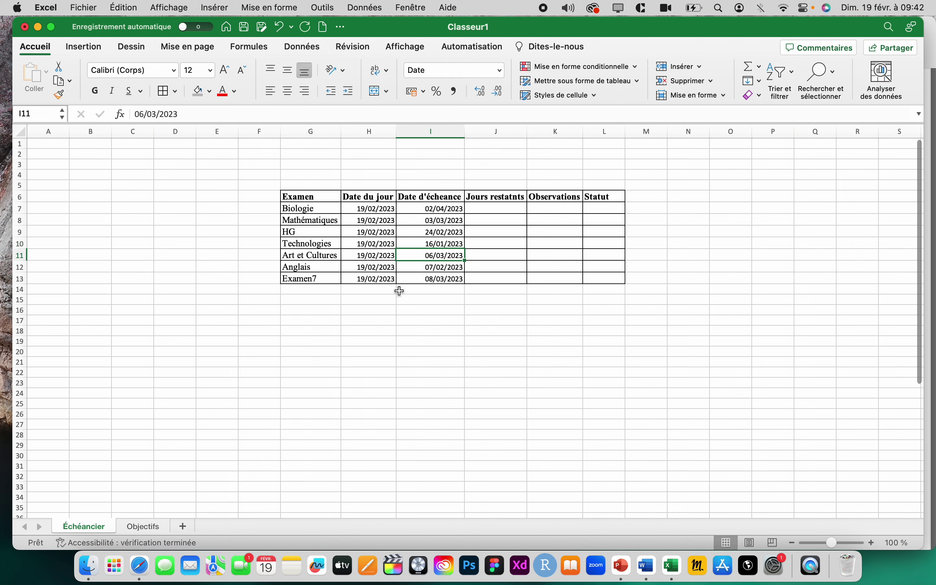
- Set the due date for Art et Cultures to 25/02/2023
left_click(439, 281)
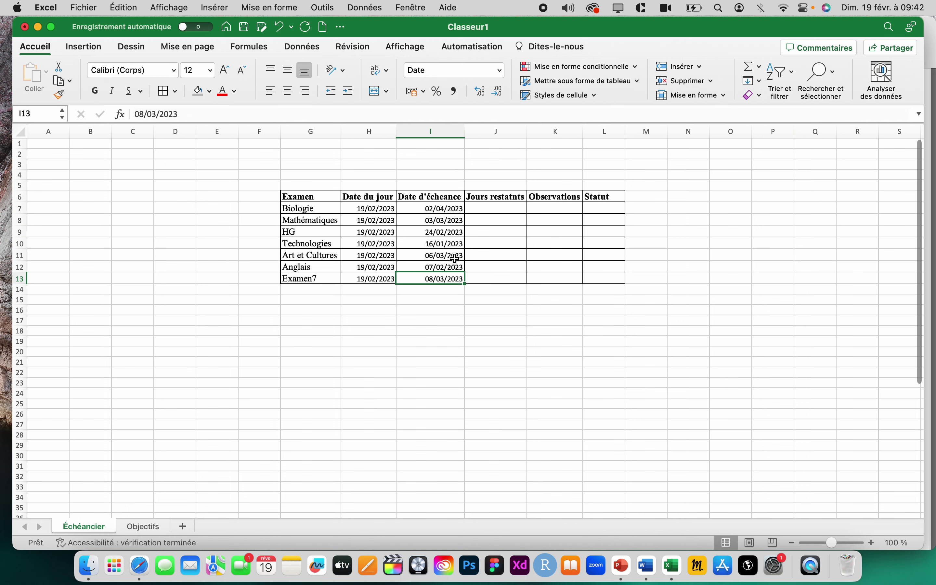
left_click(452, 257)
left_click(156, 114)
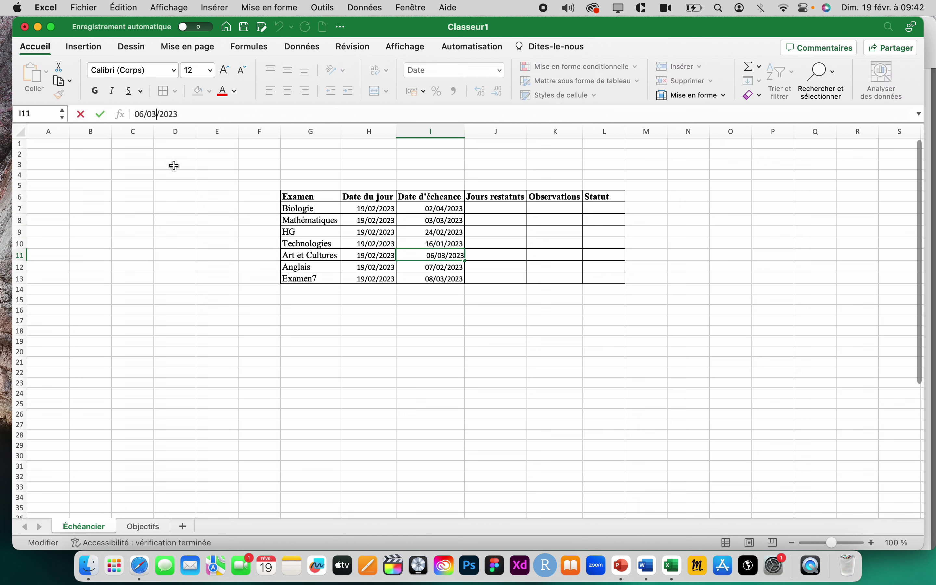
key("BackSpace")
type("2")
key("Left")
key("BackSpace")
key("BackSpace")
type("25")
key("Return")
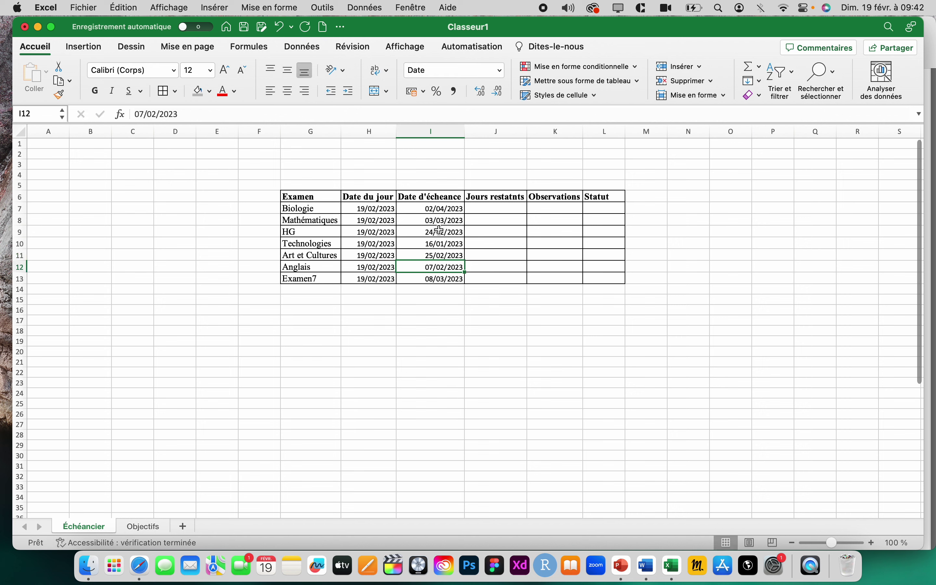
left_click(434, 213)
left_click(441, 278)
left_click(438, 266)
left_click(424, 195)
left_click(371, 200)
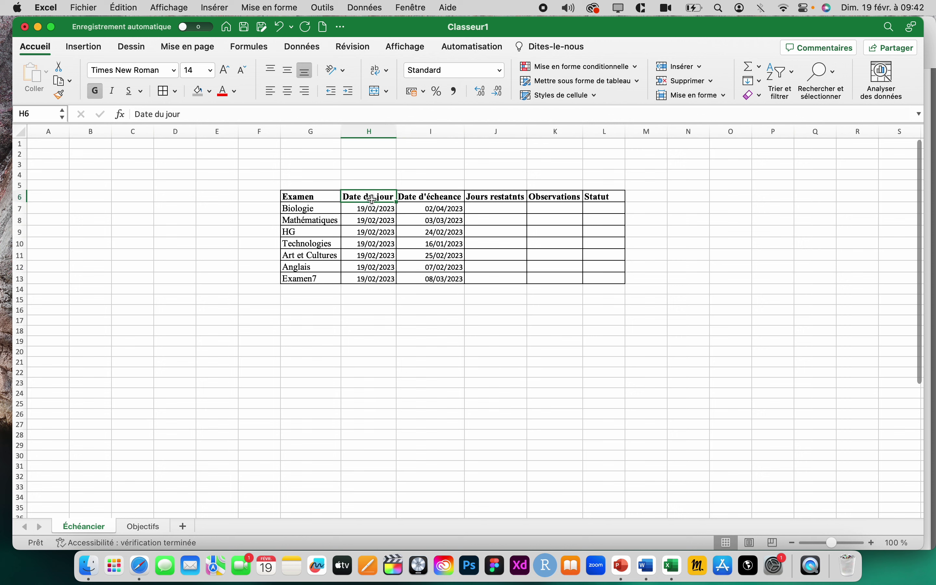
left_click_drag(309, 205, 621, 290)
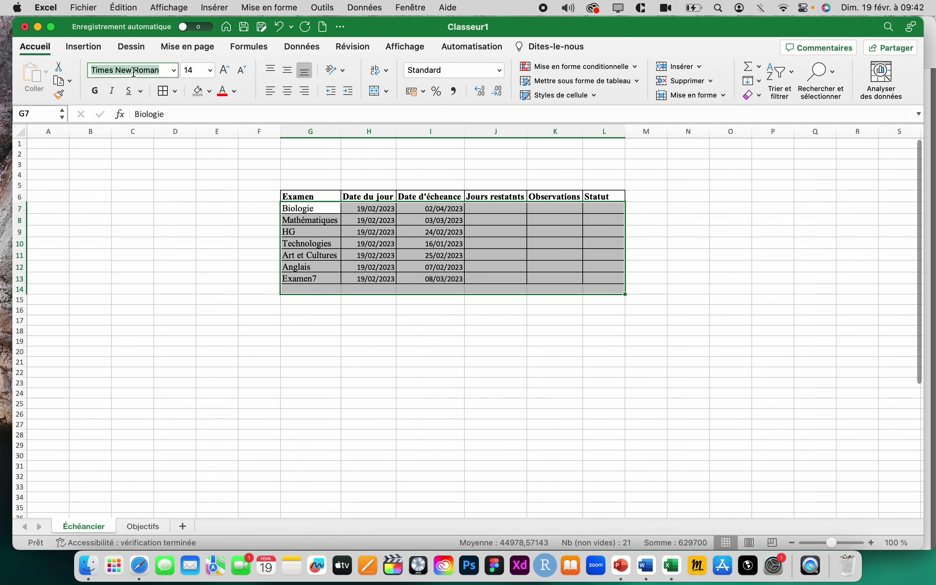
left_click(369, 209)
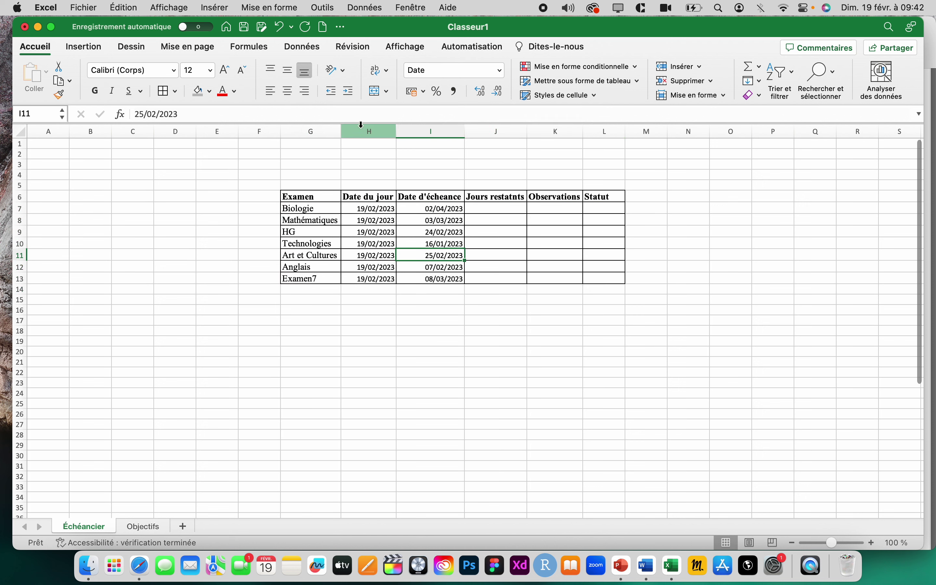
- Set the font of columns H, I and J to Times New Roman
left_click_drag(370, 132, 418, 132)
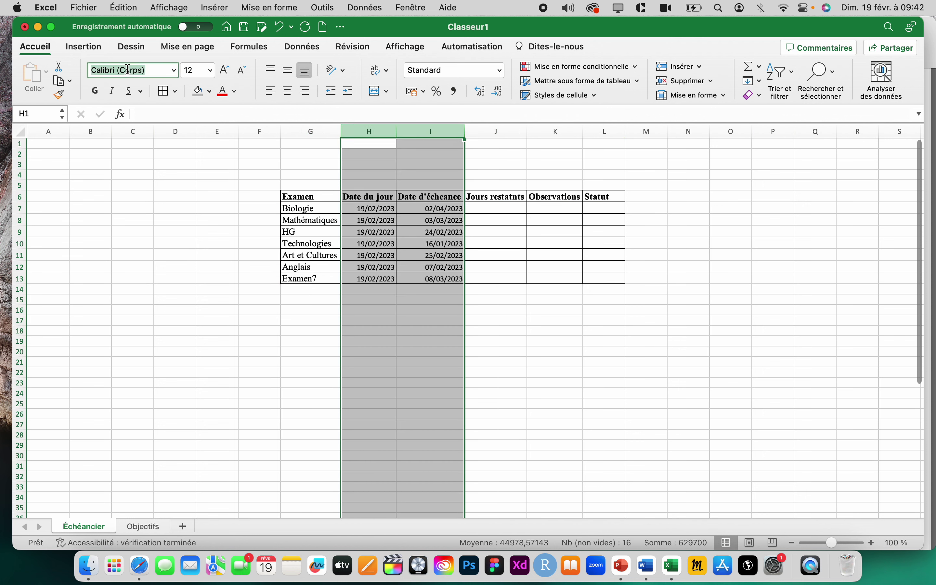
type("Times New Roman")
key("Return")
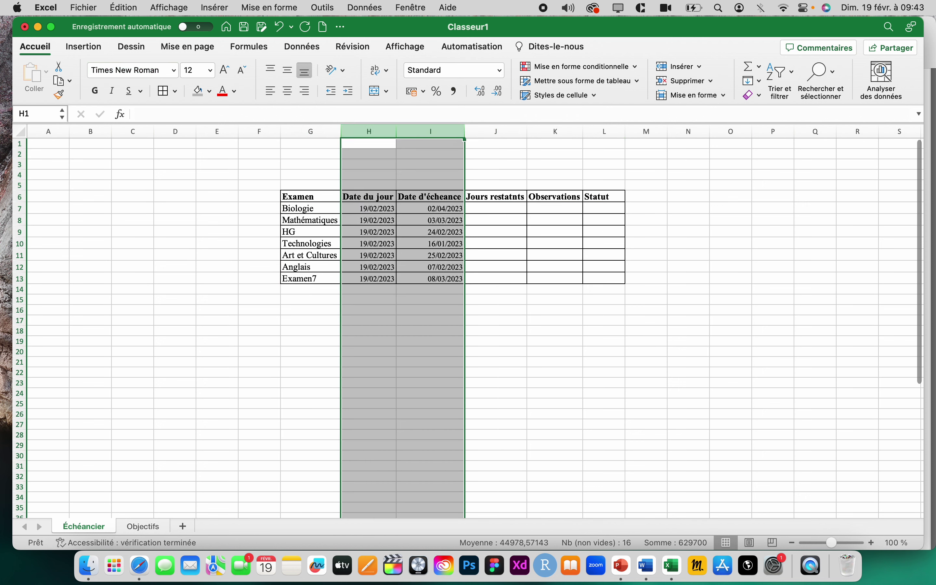
left_click(500, 132)
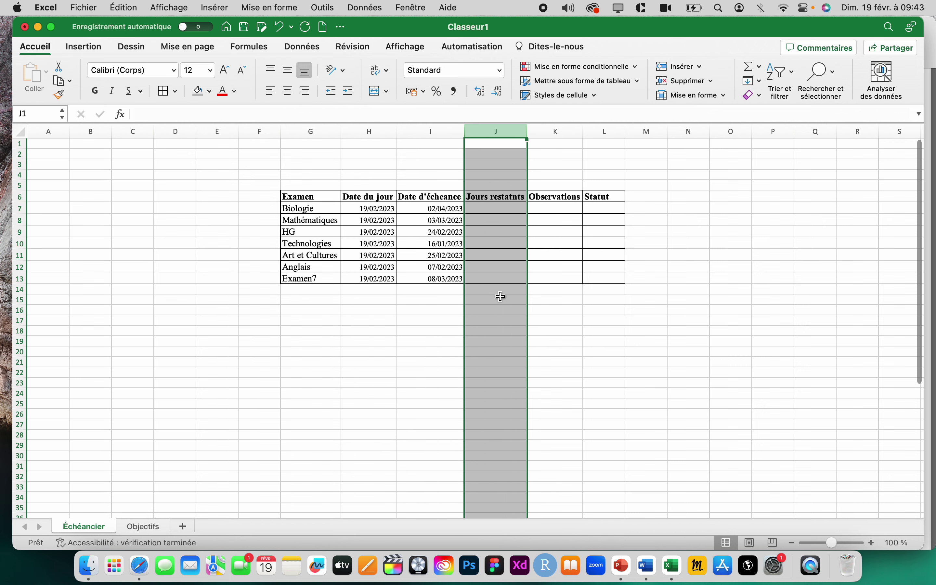
left_click(137, 72)
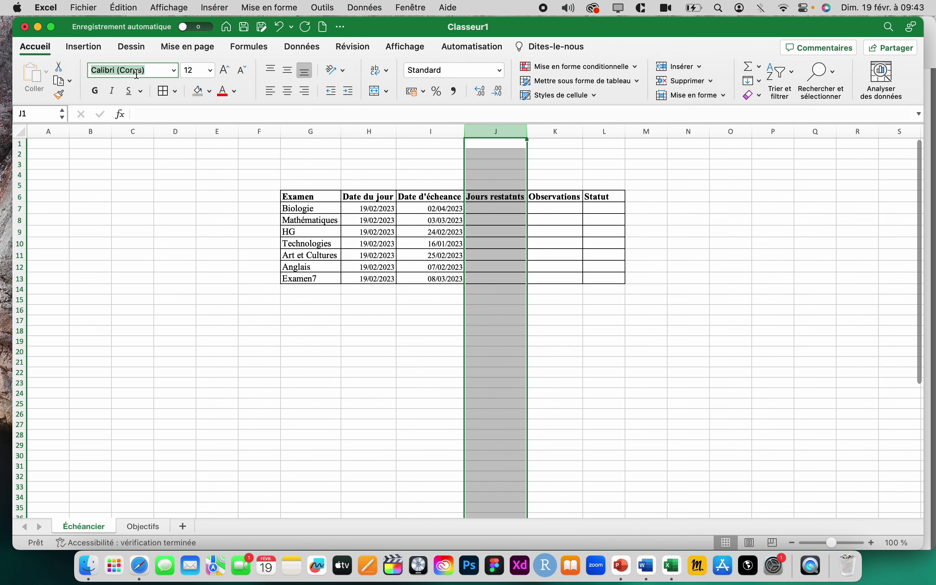
type("T")
type("i")
key("Return")
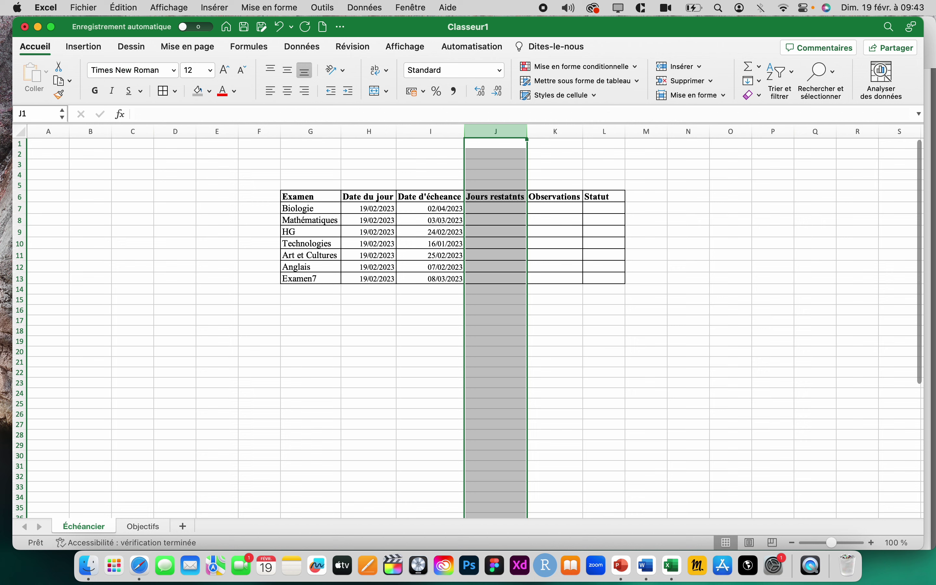
- Calculate Biologie's remaining days in J7 with the formula =I7-H7
left_click(556, 255)
left_click(495, 212)
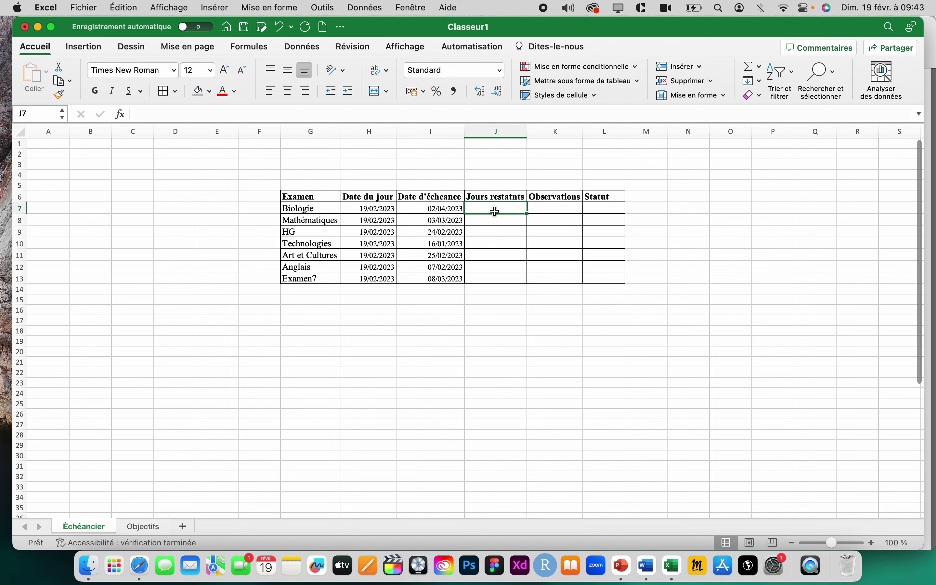
type("=")
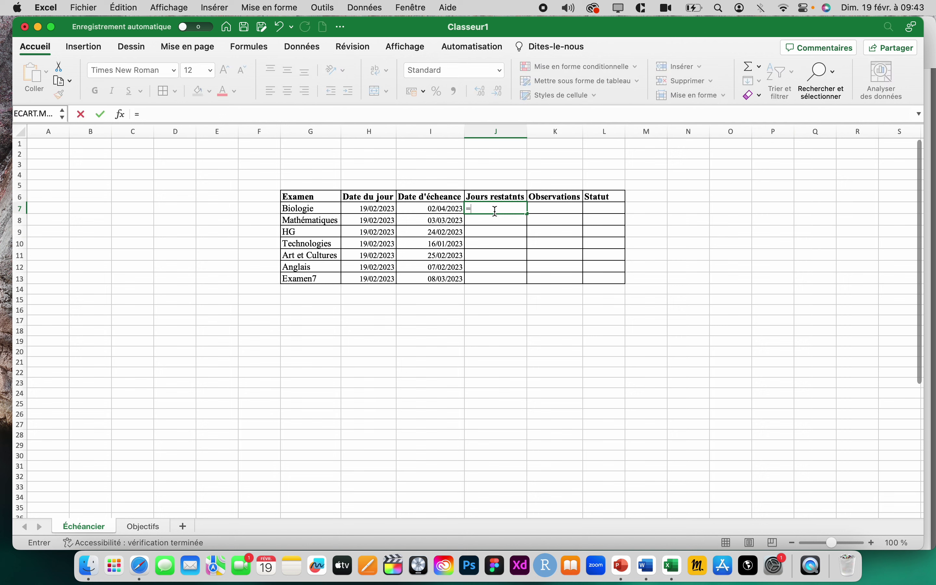
left_click(446, 210)
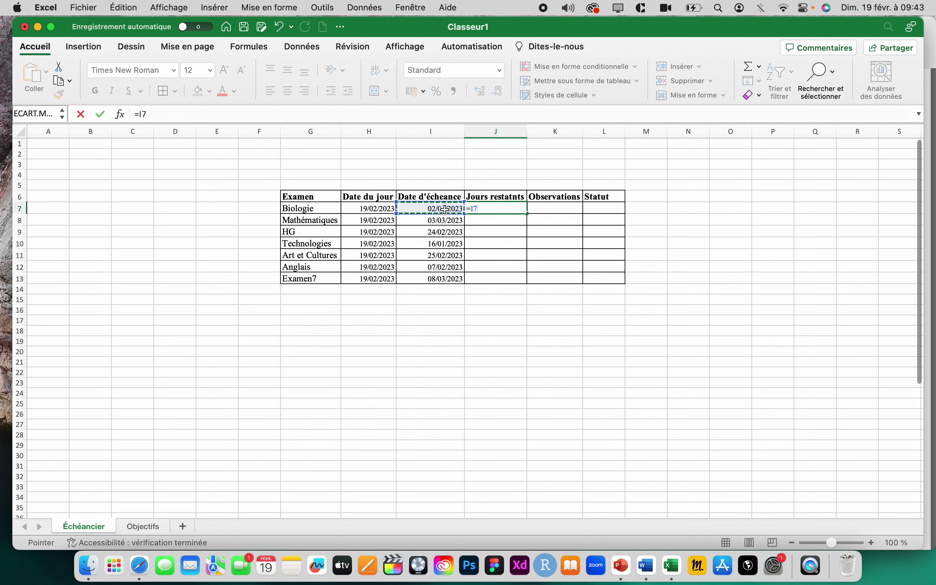
type("-")
left_click(371, 210)
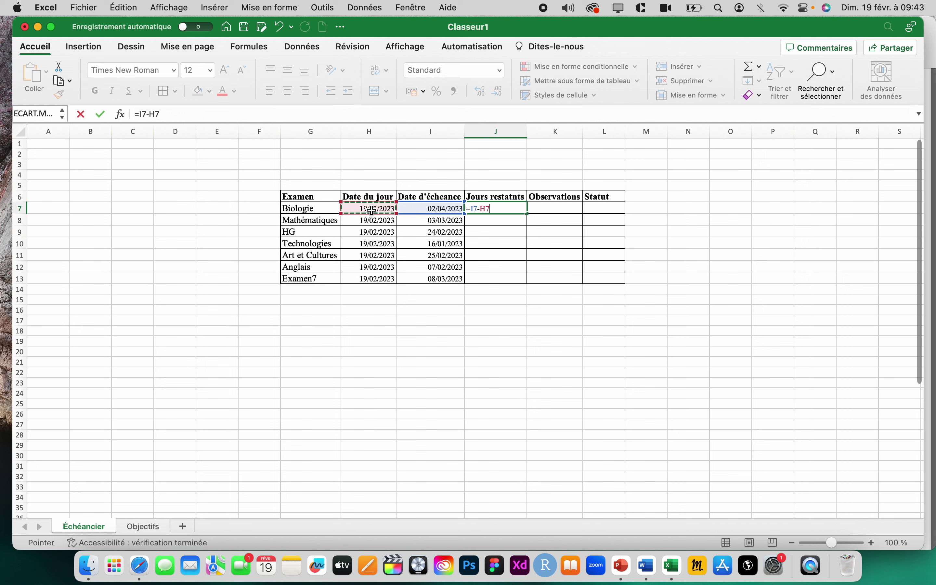
key("Return")
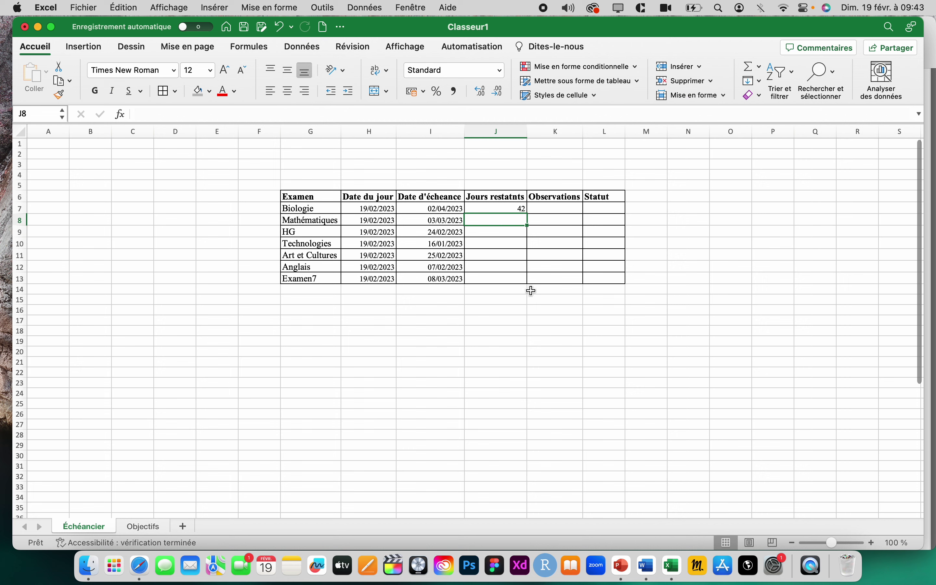
- Fill the remaining-days formula from J7 down to J13 for all the other exams
left_click(519, 210)
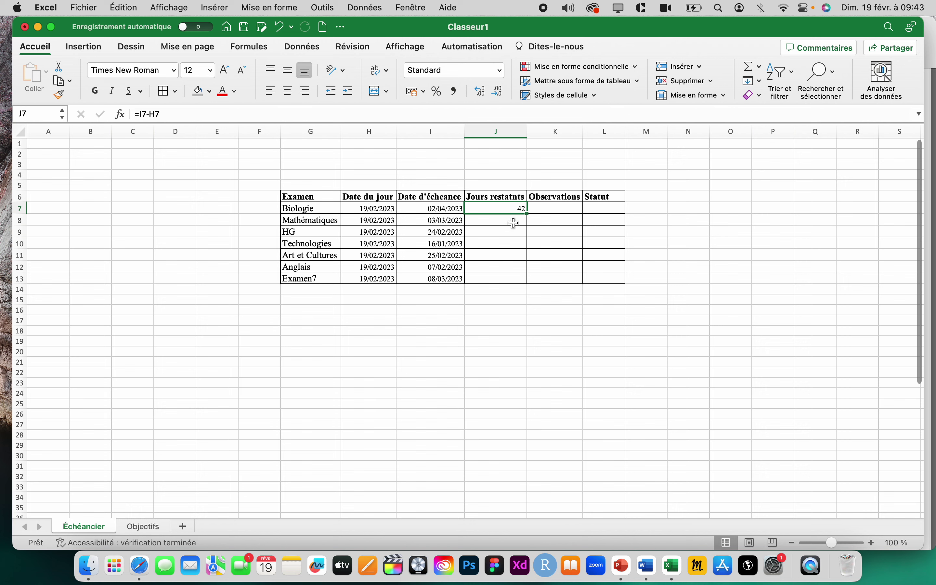
left_click_drag(528, 213, 533, 285)
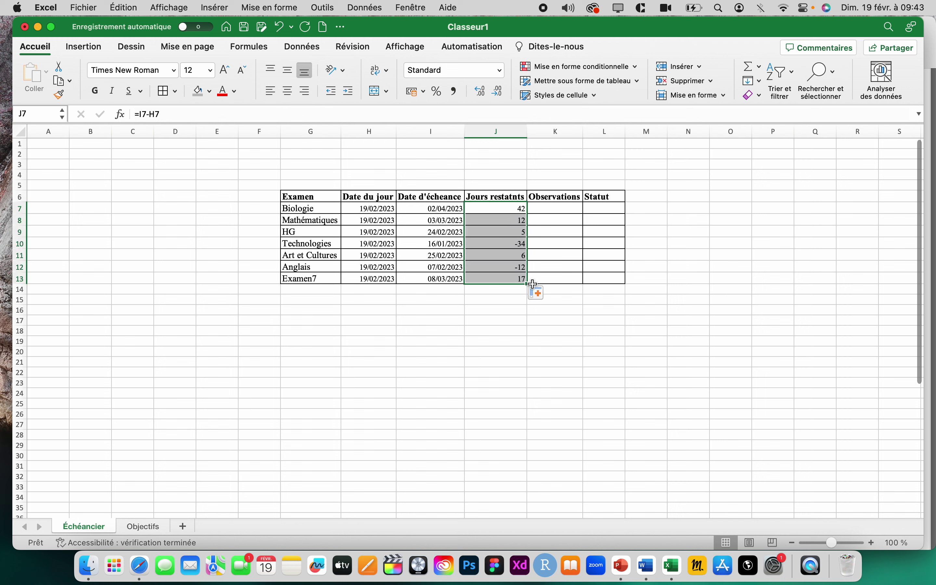
left_click(462, 302)
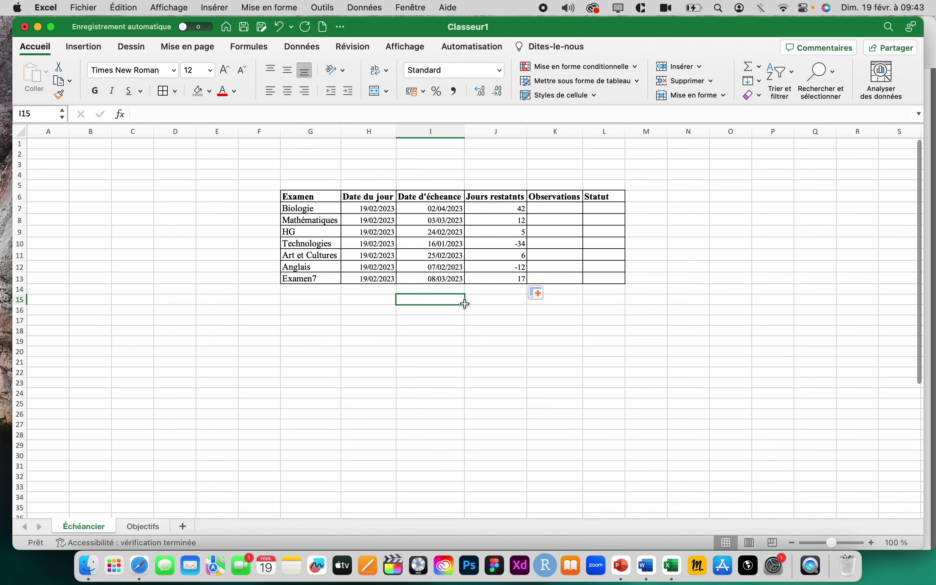
- Examine the remaining-days formulas and results of the exams from Mathématiques to Examen7
left_click(518, 221)
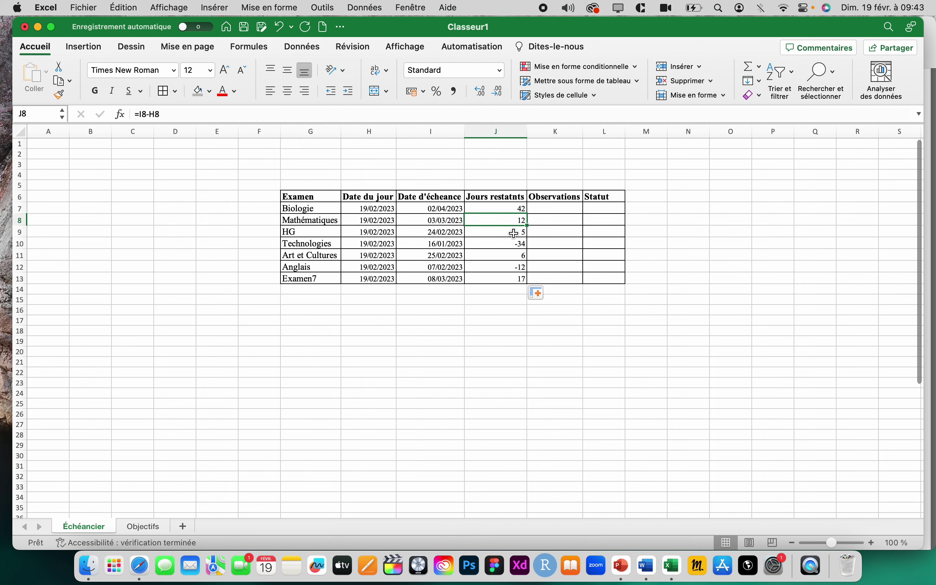
left_click(519, 234)
left_click(518, 260)
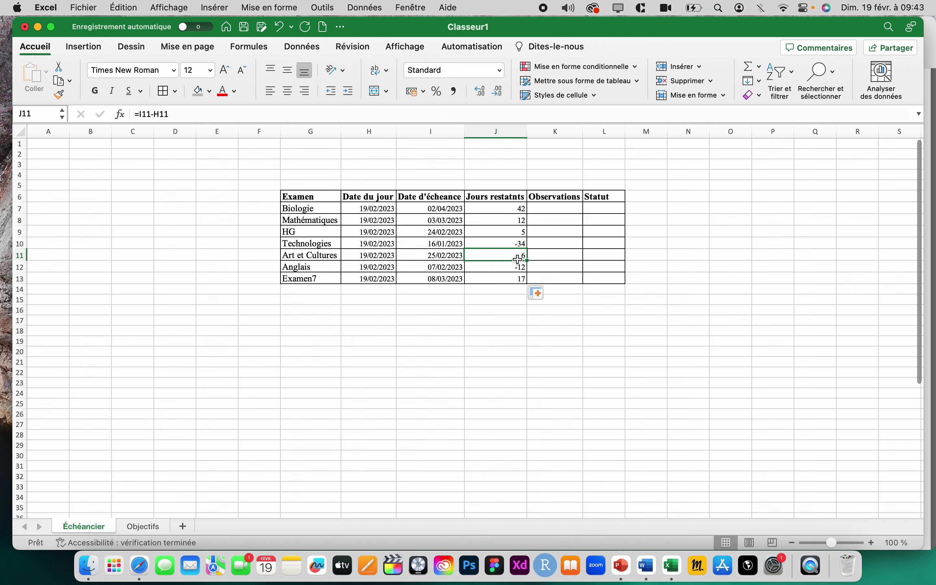
left_click(508, 246)
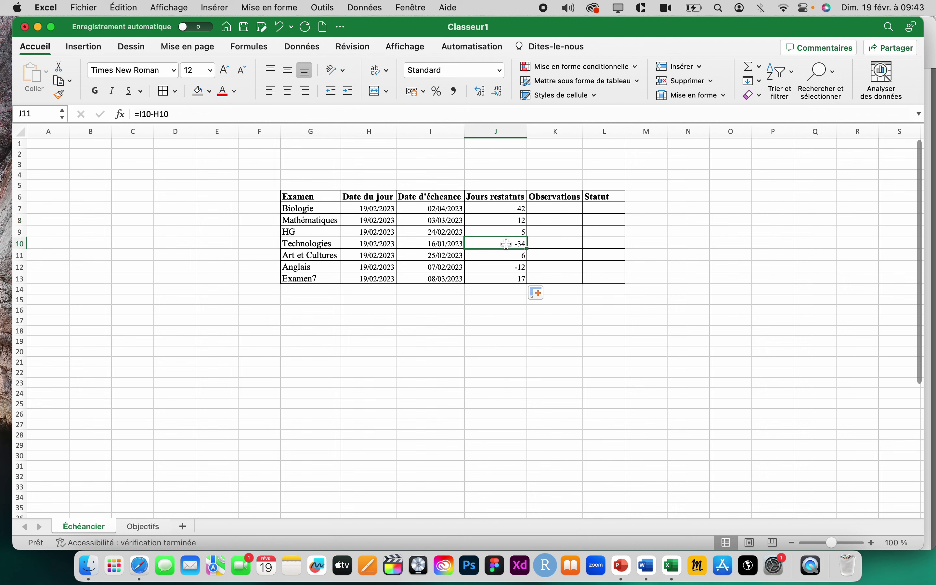
left_click(510, 280)
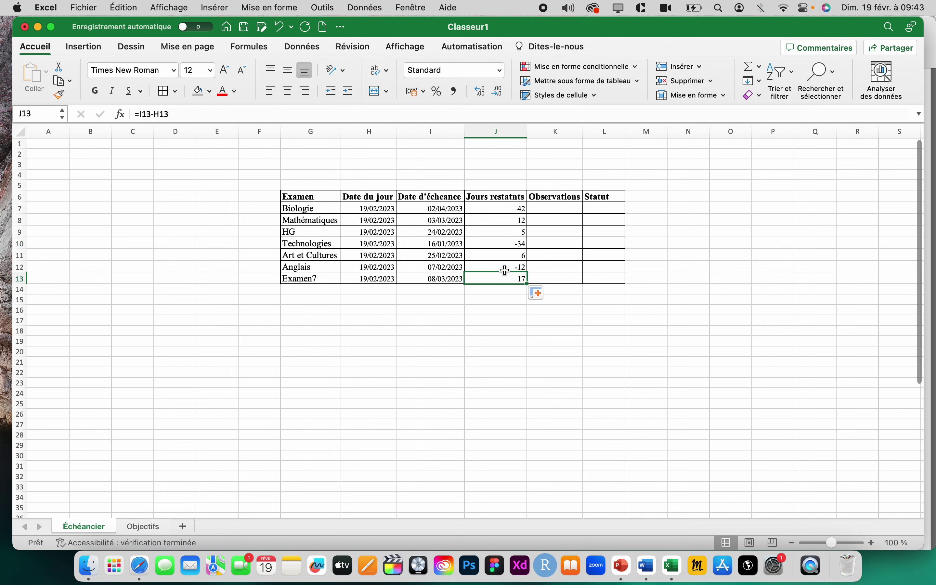
left_click(505, 270)
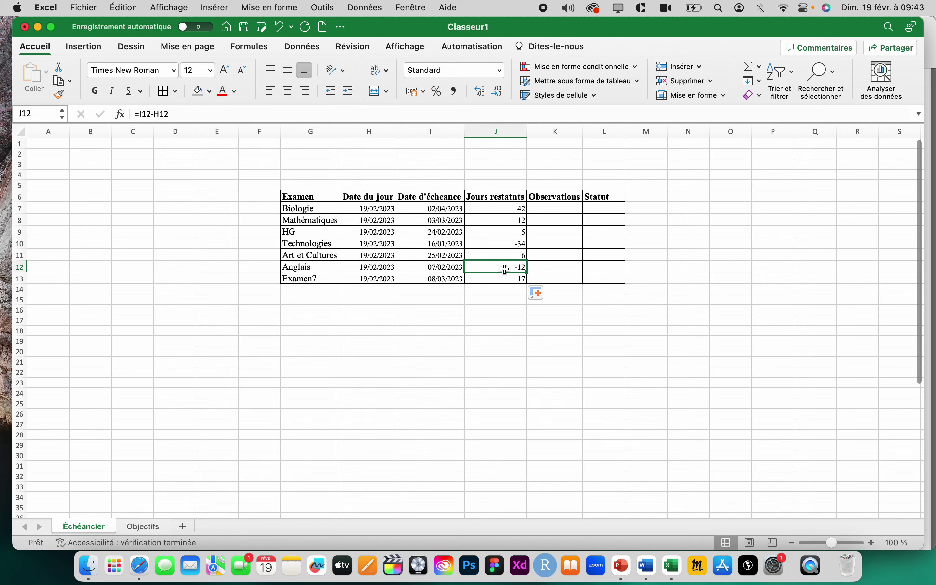
- Review the conditions table on the Objectifs sheet, then return to Biologie's Observations cell on the Échéancier sheet
left_click(576, 234)
left_click(560, 209)
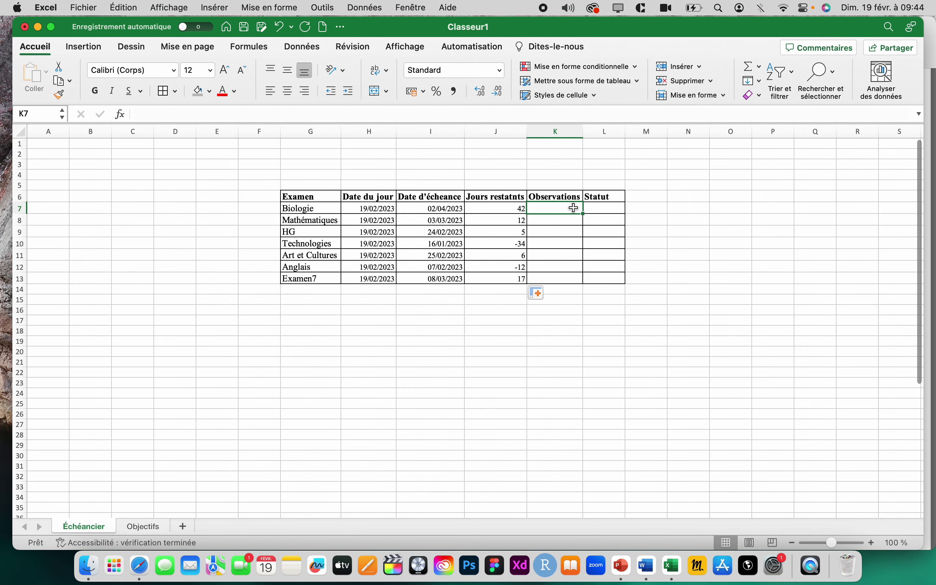
left_click(144, 527)
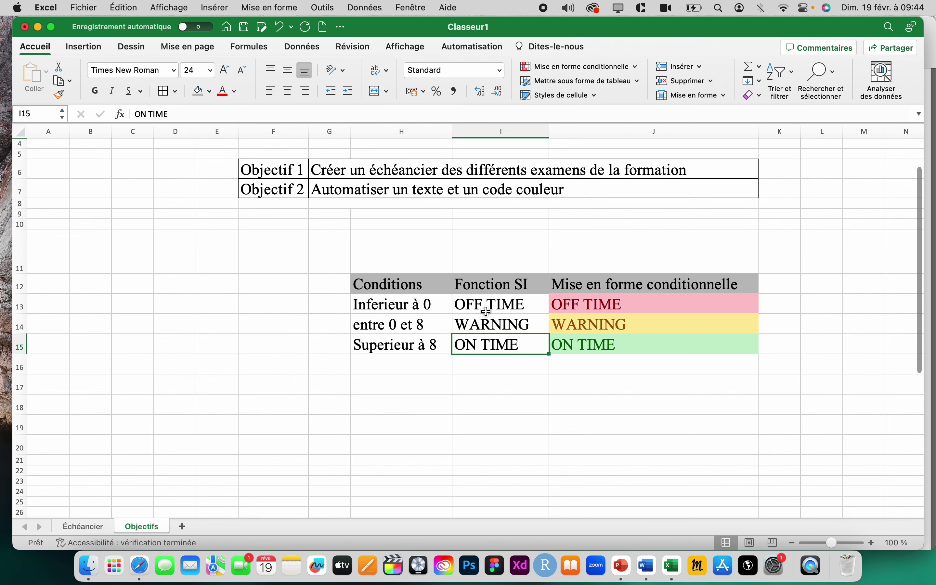
left_click(83, 527)
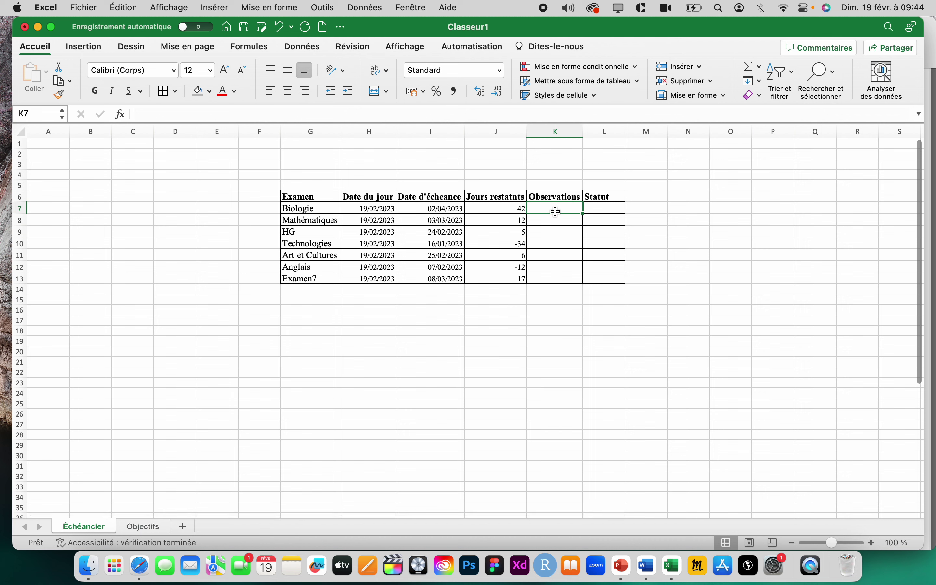
- Begin an SI formula in K7 that tests J7<0 and returns "OFF TIME" when true
type("=")
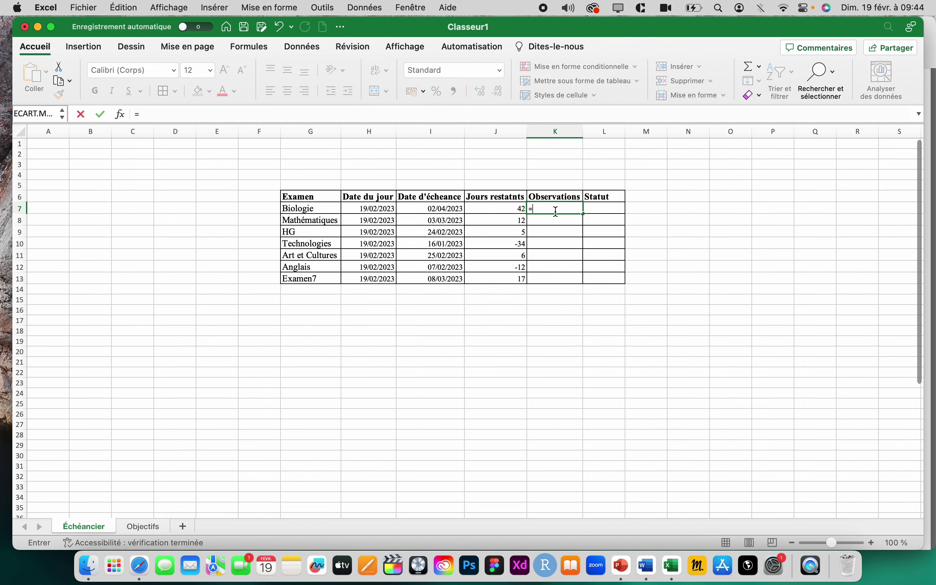
type("si")
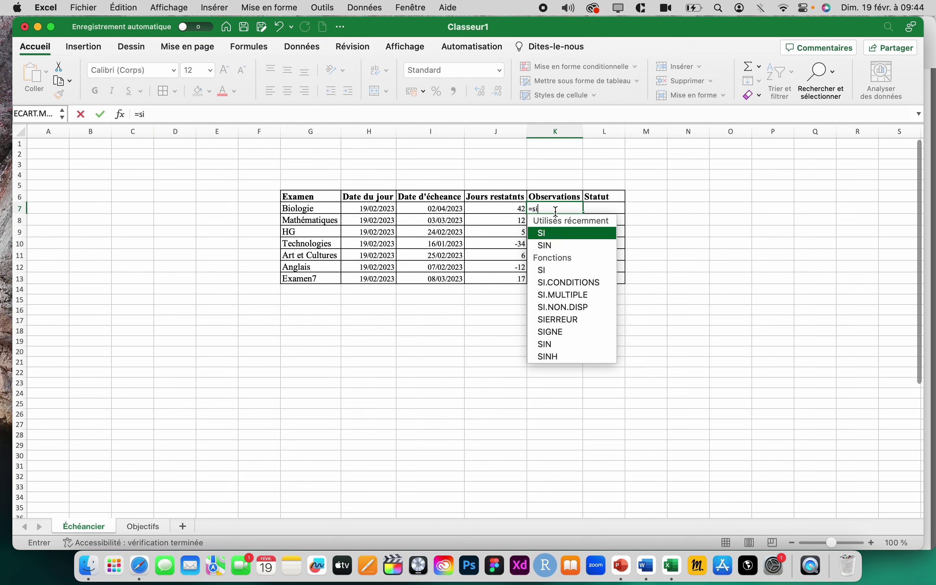
type("(")
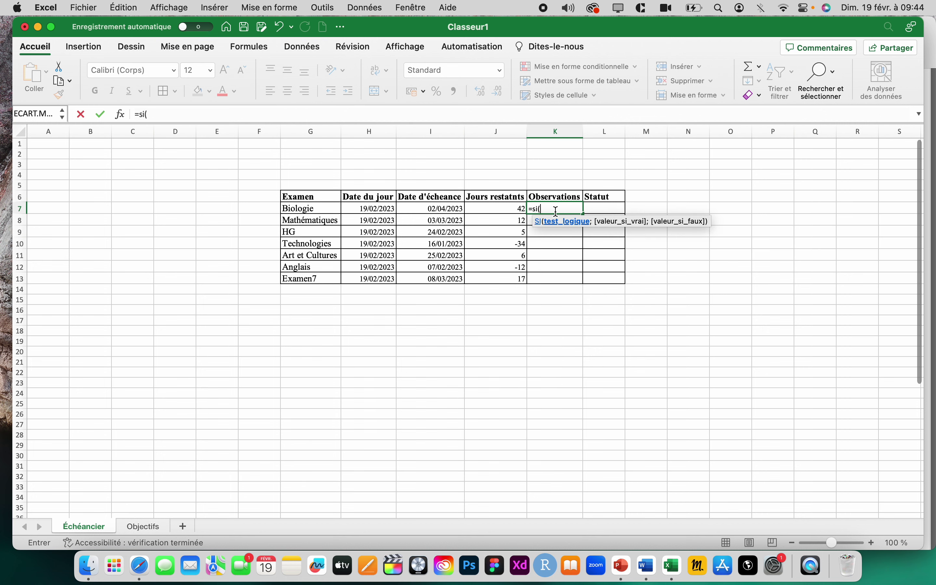
left_click(513, 209)
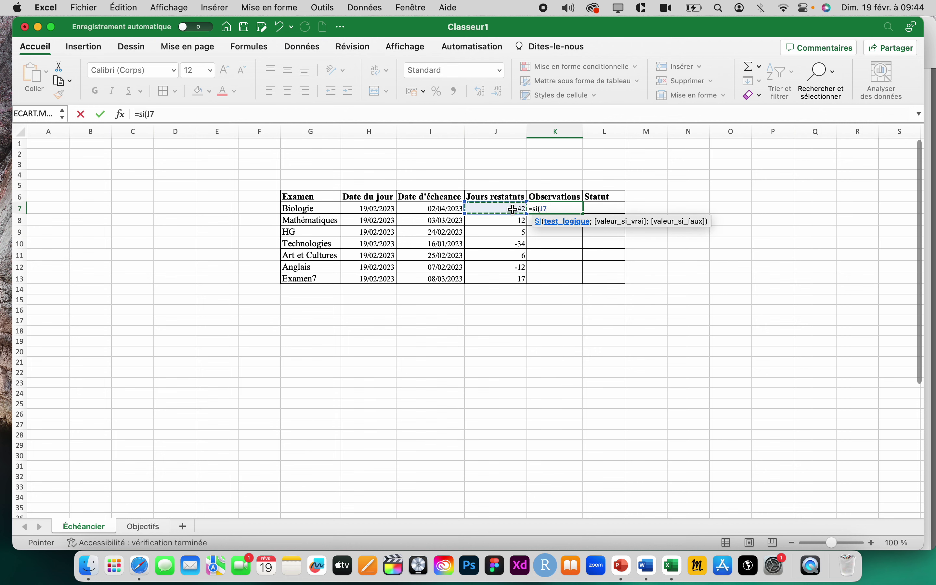
type("<")
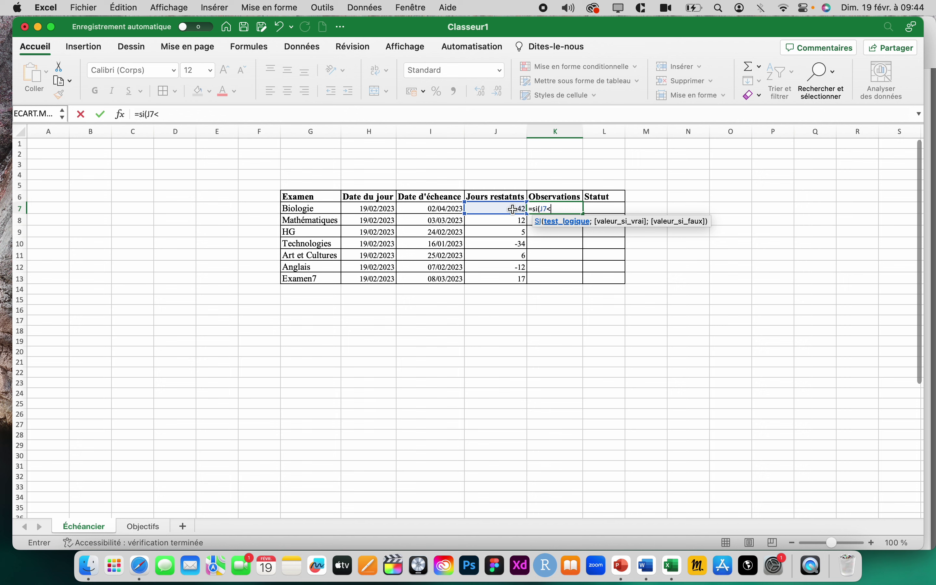
type("0;")
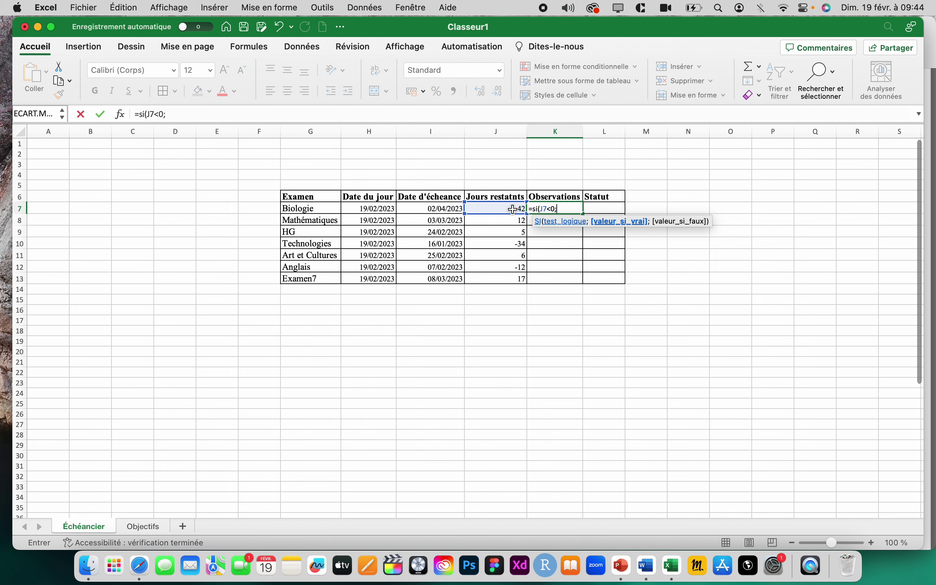
type("\"off")
key("BackSpace")
key("BackSpace")
key("BackSpace")
key("BackSpace")
type("OFF TIME\";")
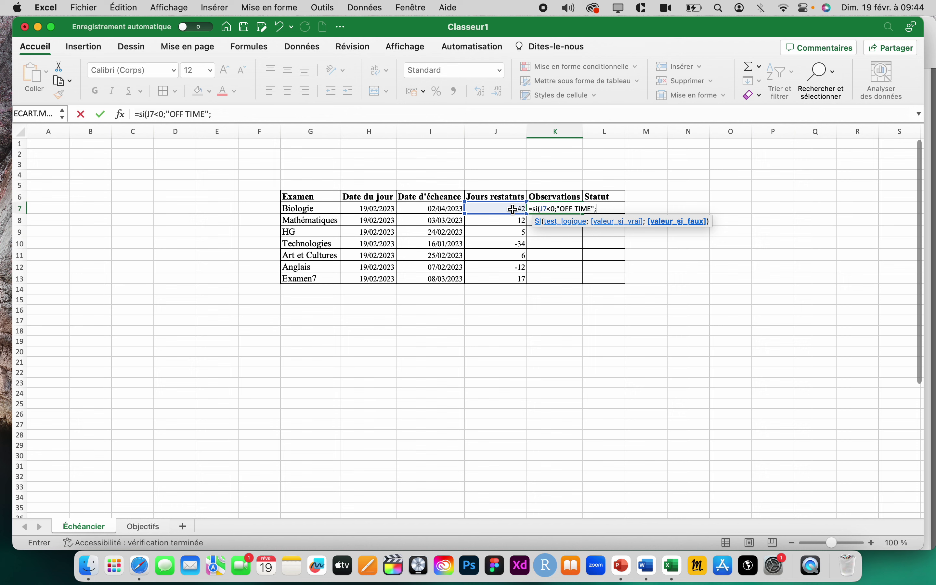
- Nest a second SI in the K7 formula that tests J7<8 and returns "WARNING" when true
type("si")
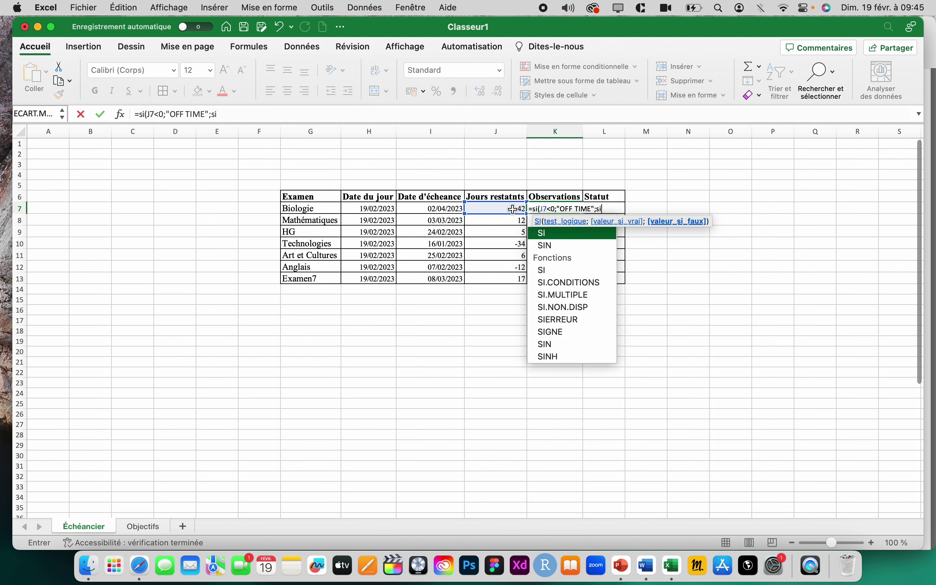
type("(")
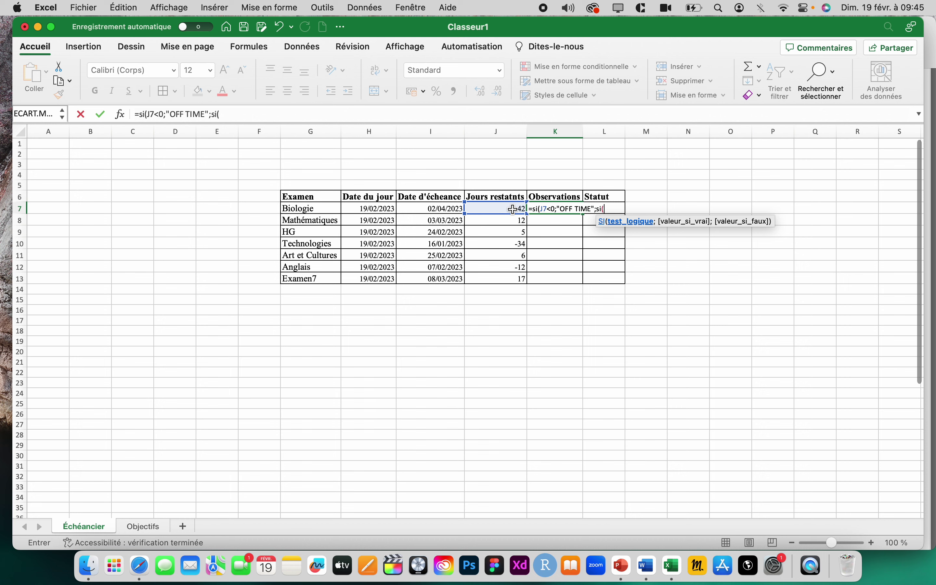
type("J")
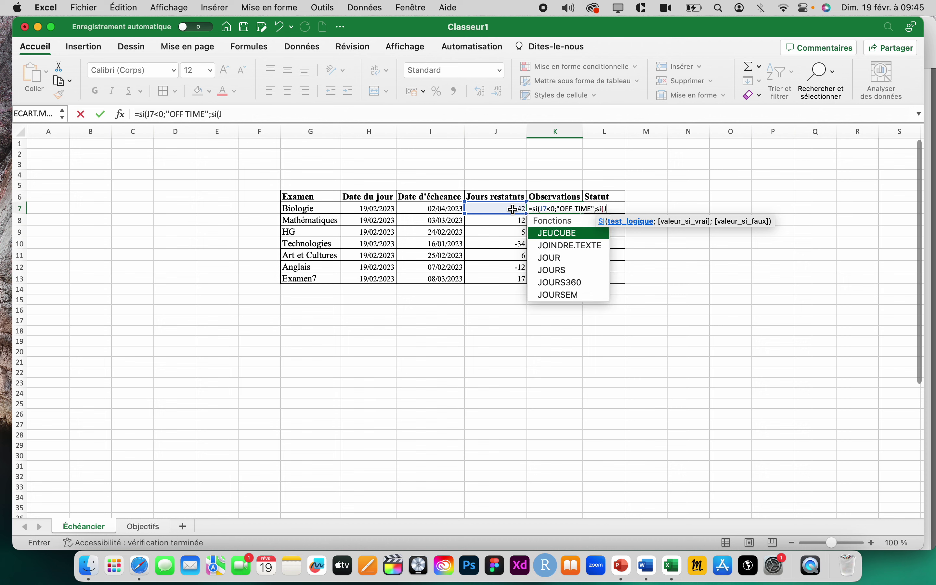
type("7")
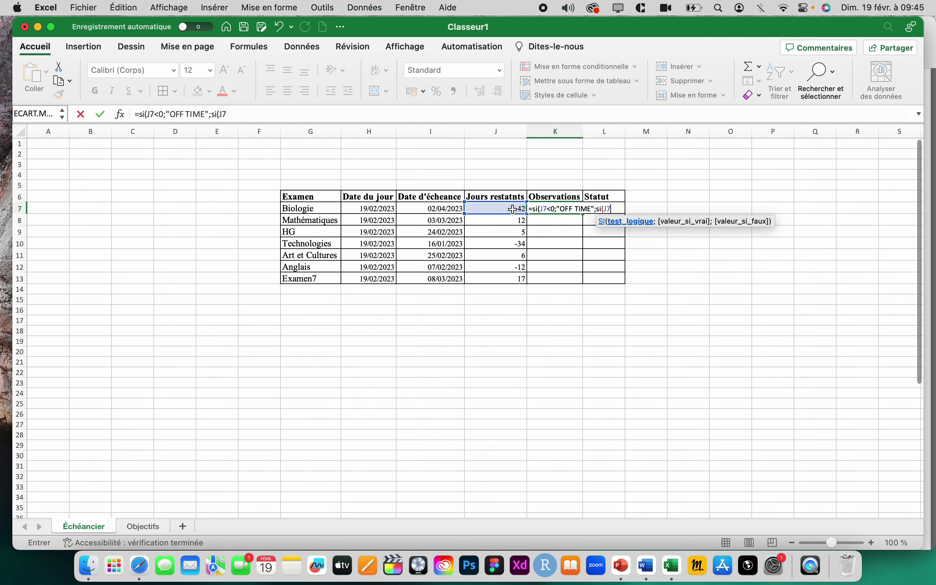
type("<8")
type(";")
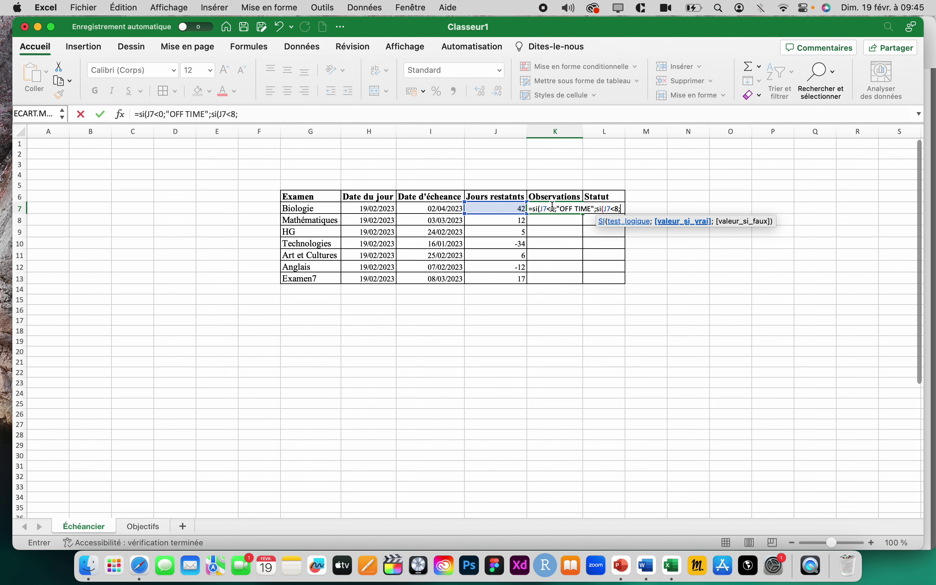
type("\"WARNING\"")
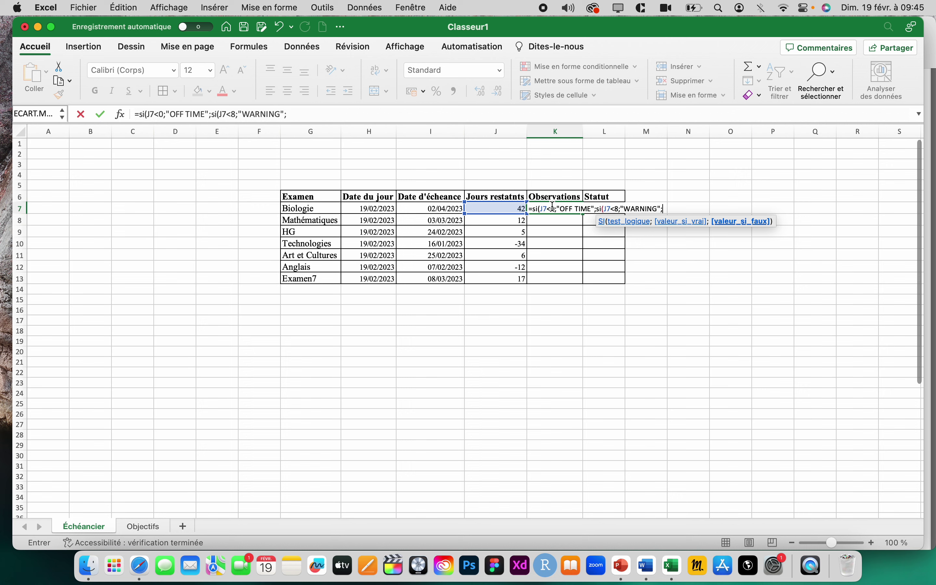
- Nest a third SI in K7 that tests J7>8 and returns "ON TIME" when true, and complete the formula
type("SI")
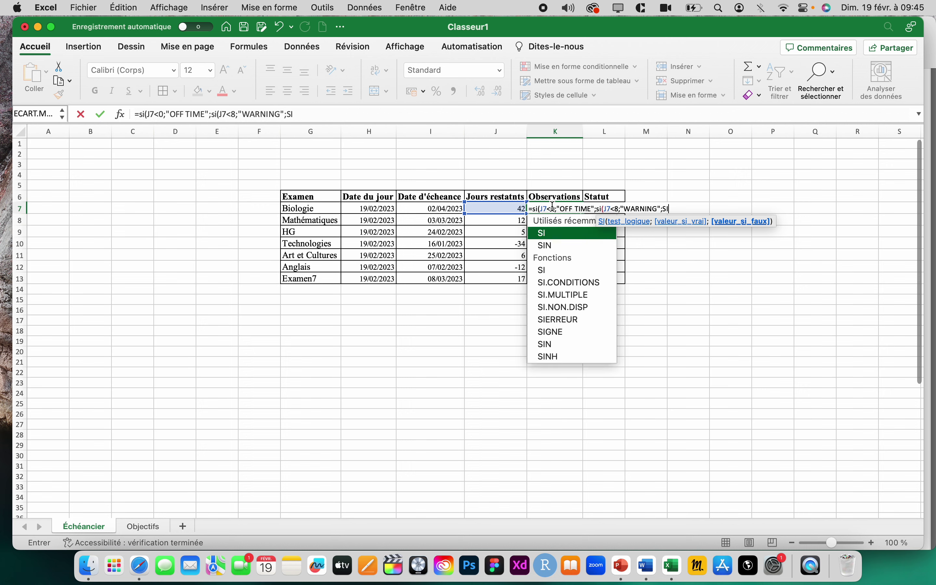
type("(")
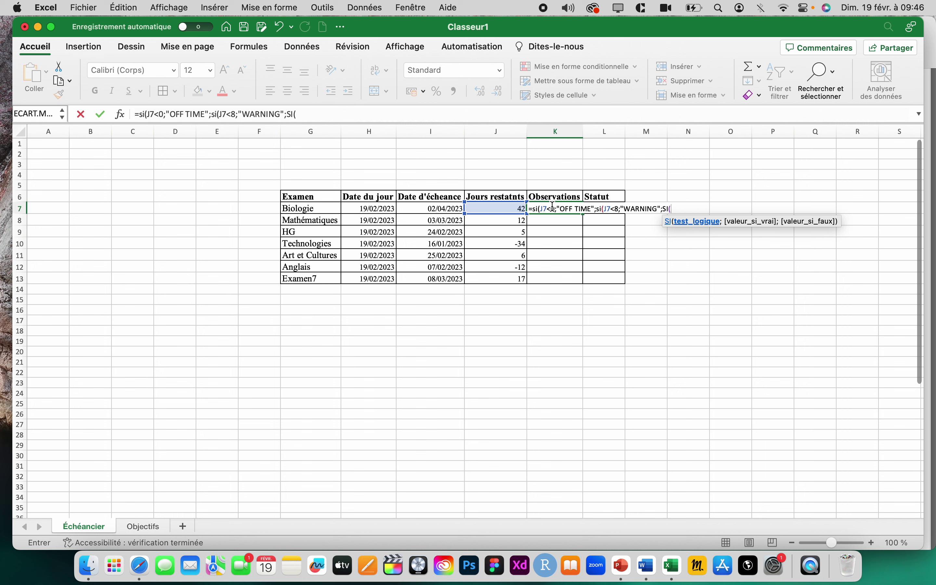
type("J7>8")
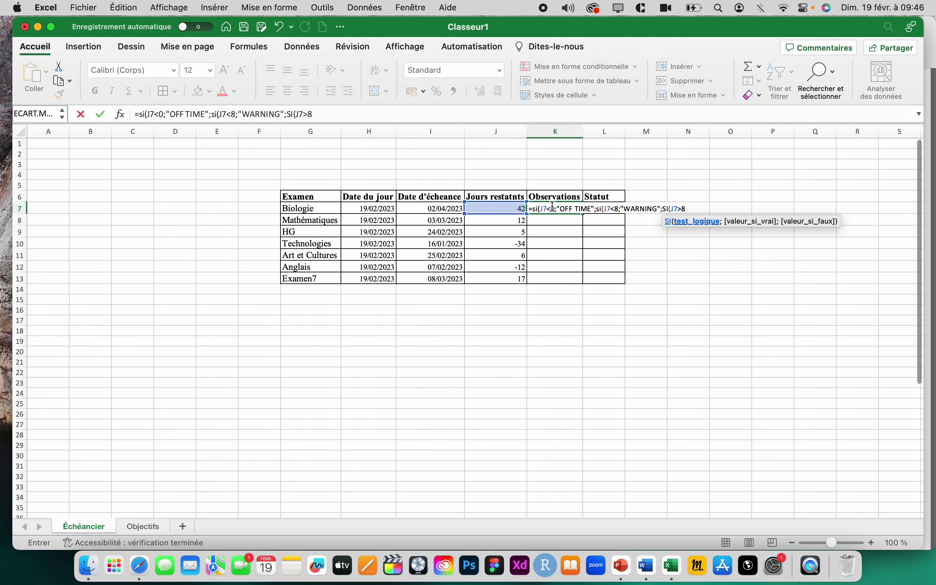
type(";\"ON")
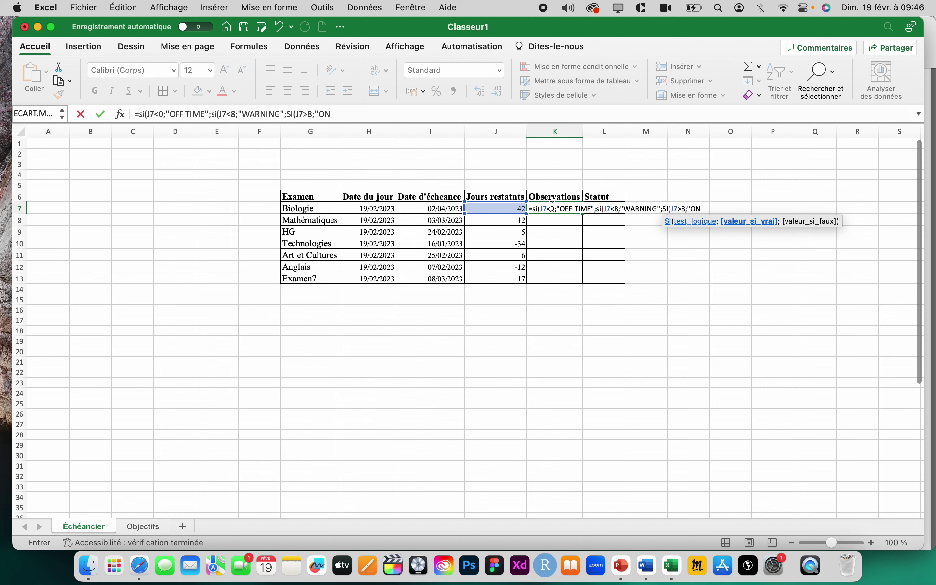
type("TIME")
type(")))")
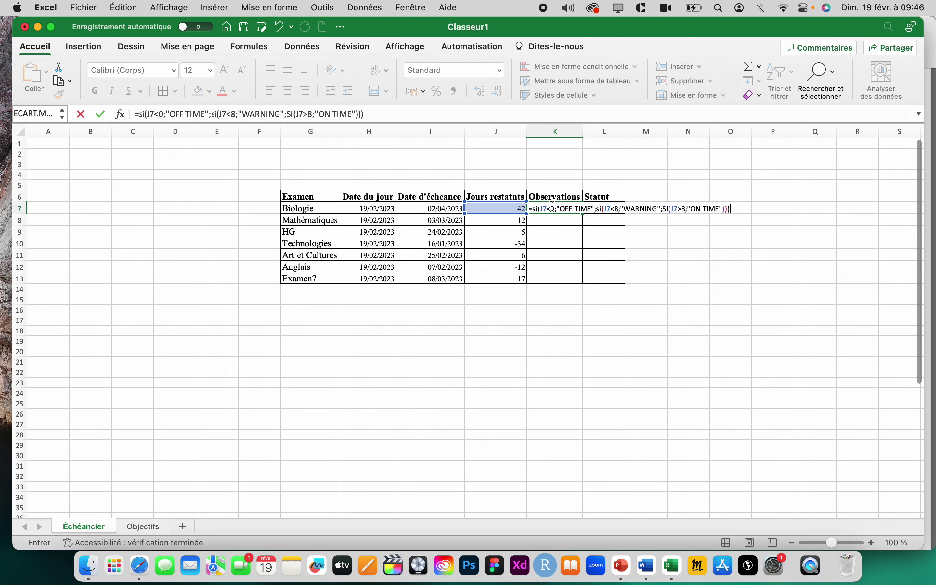
key("Return")
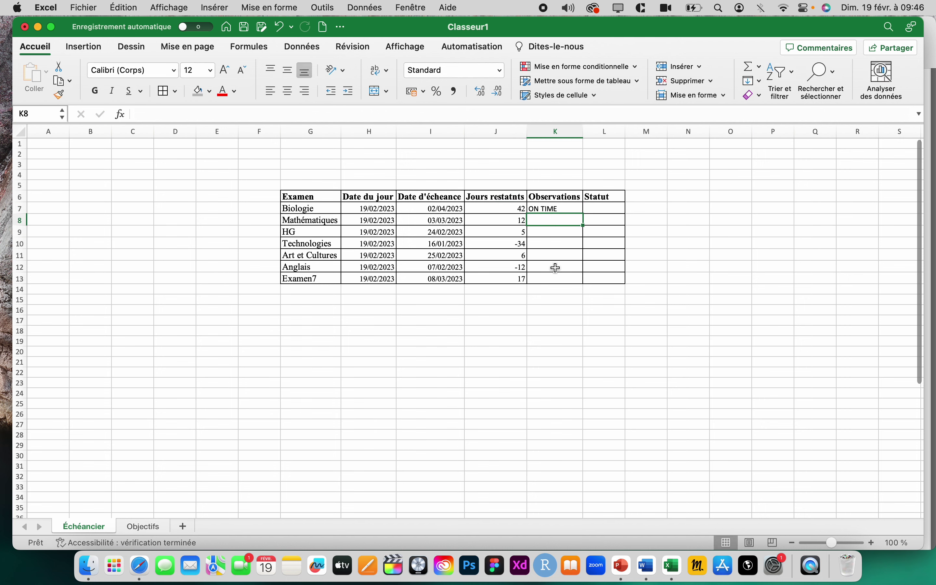
- Copy Biologie's Observations formula down through the Examen7 row
left_click(549, 210)
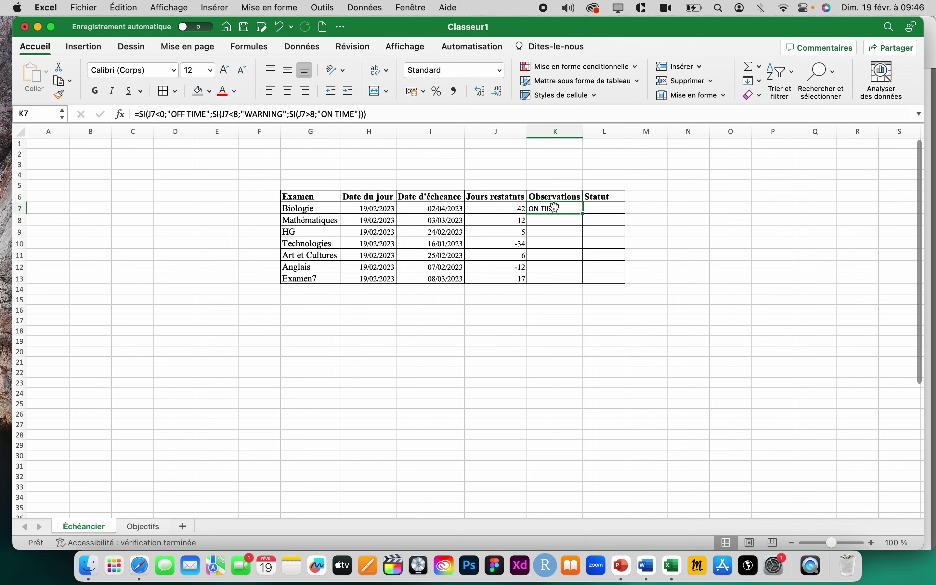
left_click(521, 222)
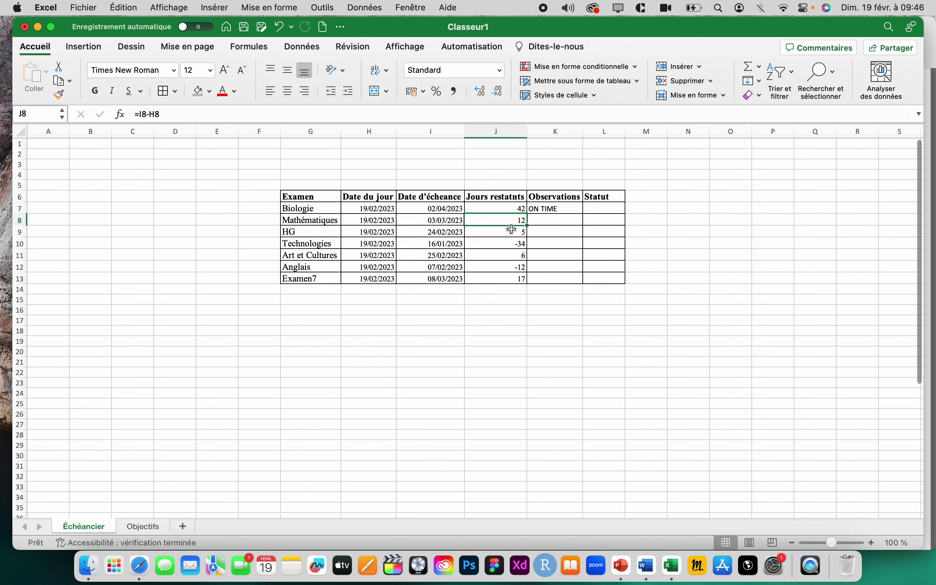
left_click(518, 234)
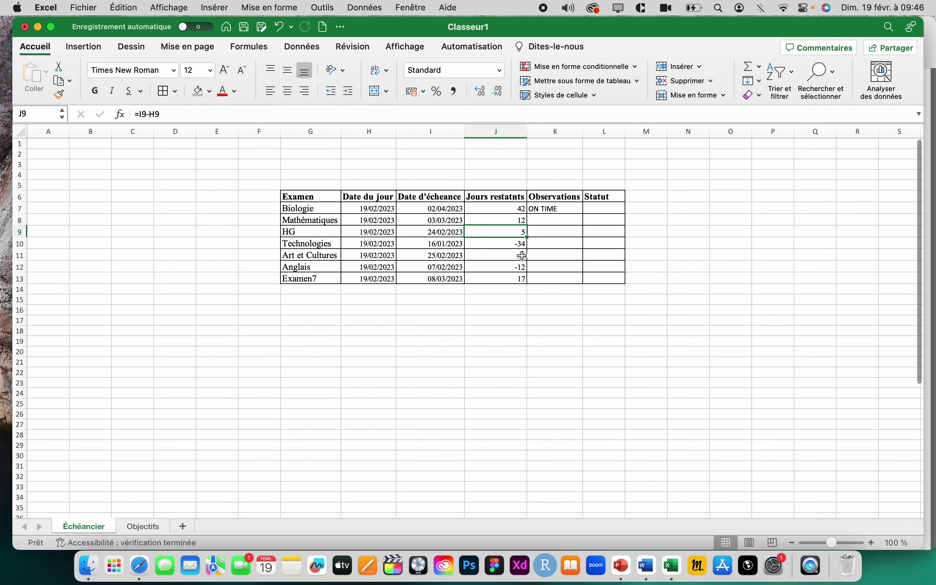
left_click(557, 209)
left_click_drag(583, 214, 583, 282)
left_click(544, 321)
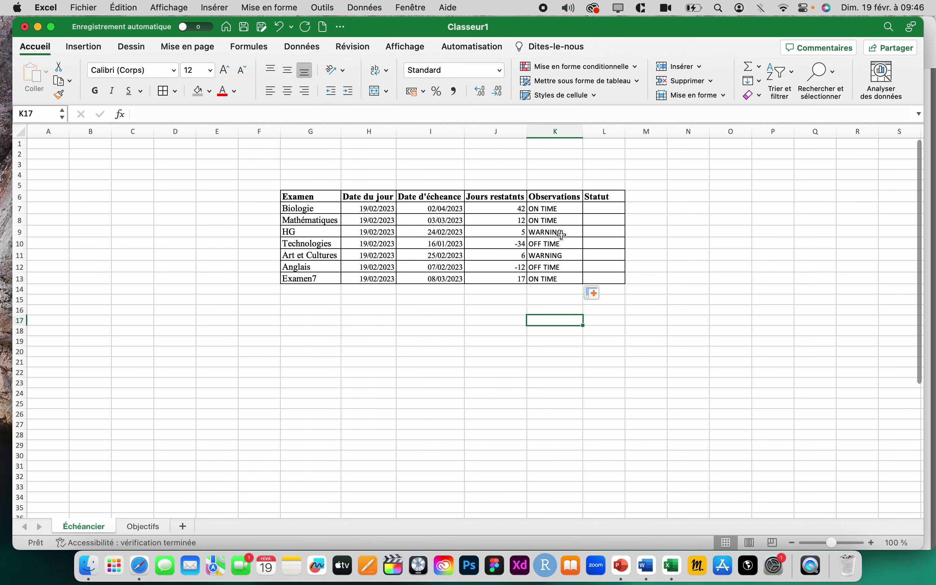
- Examine the Observations formulas and results of the exams from Mathématiques to Examen7
left_click(552, 220)
left_click(549, 232)
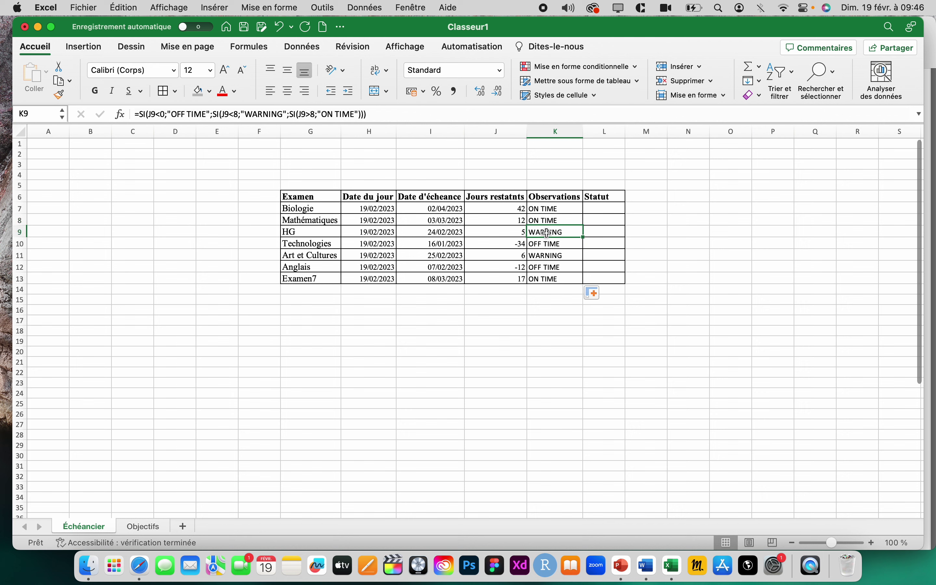
left_click(490, 234)
left_click(557, 234)
left_click(552, 248)
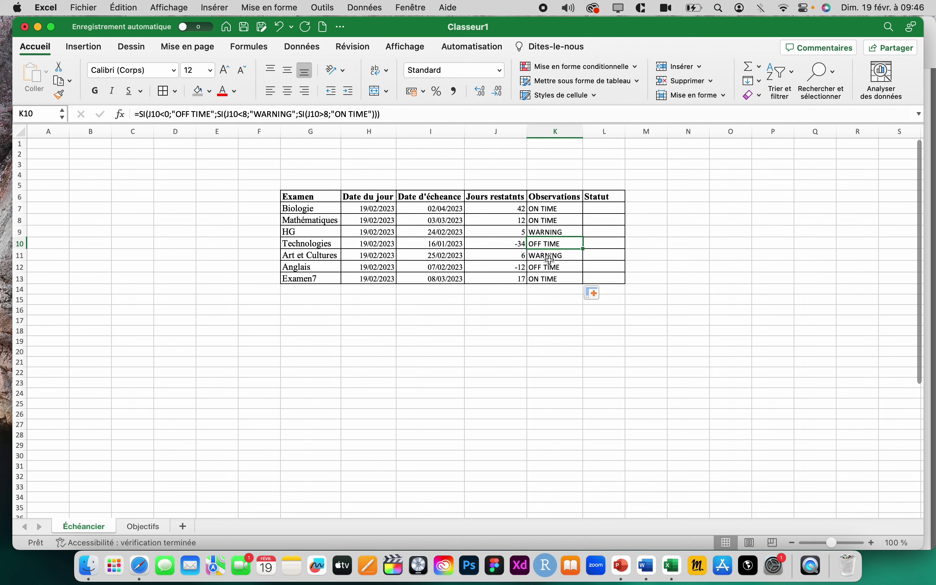
left_click(545, 258)
left_click(545, 268)
left_click(544, 279)
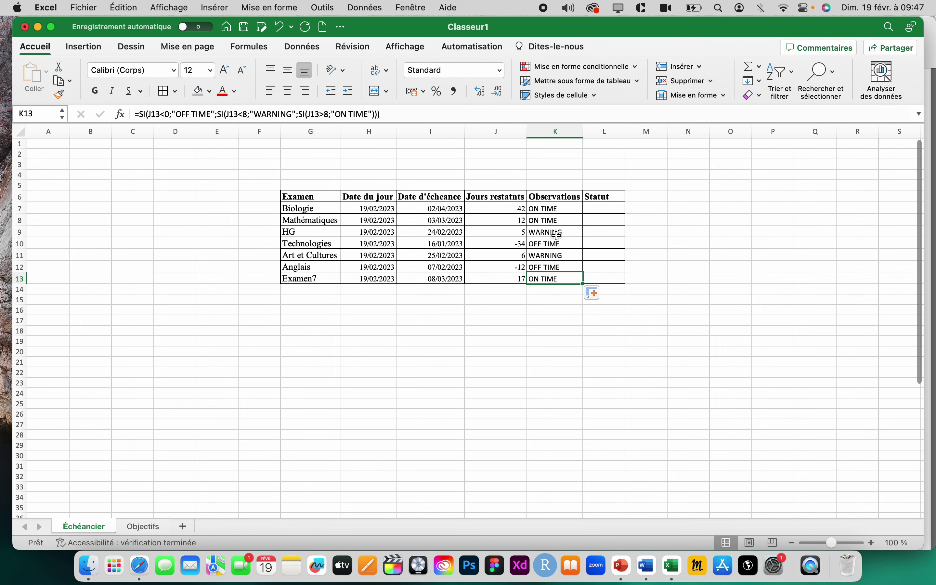
- Compare Biologie's Observations formula with the three conditions on the Objectifs sheet, and return to the Échéancier sheet
left_click(552, 209)
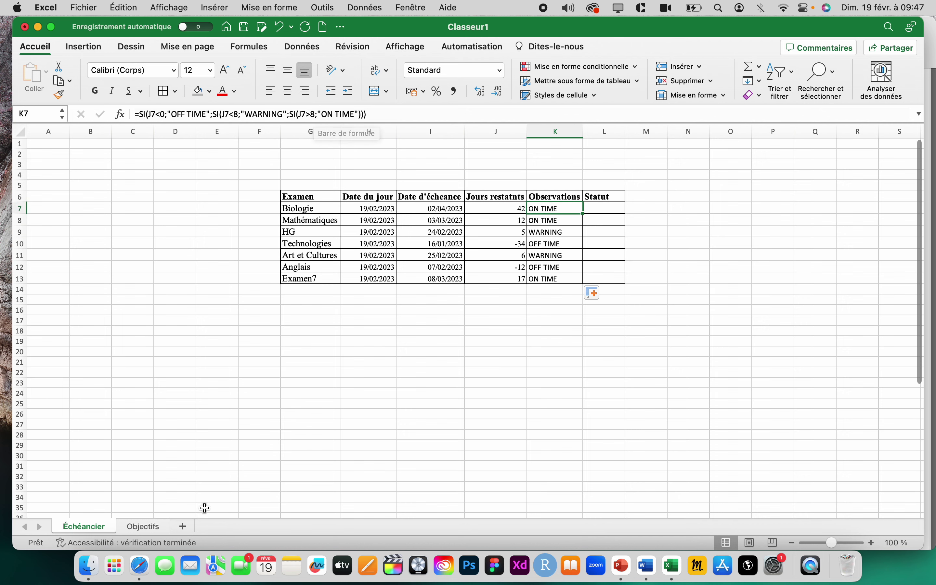
left_click(154, 527)
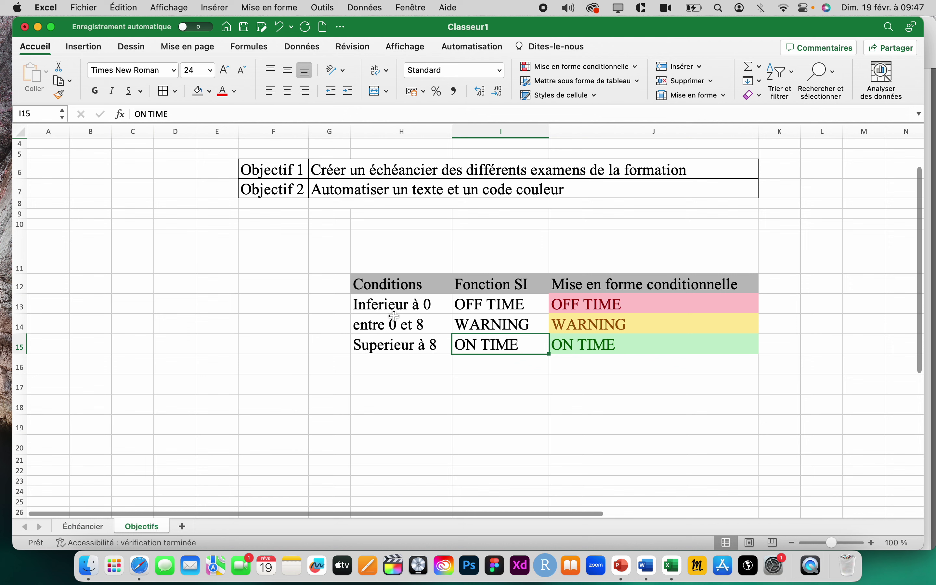
left_click(389, 308)
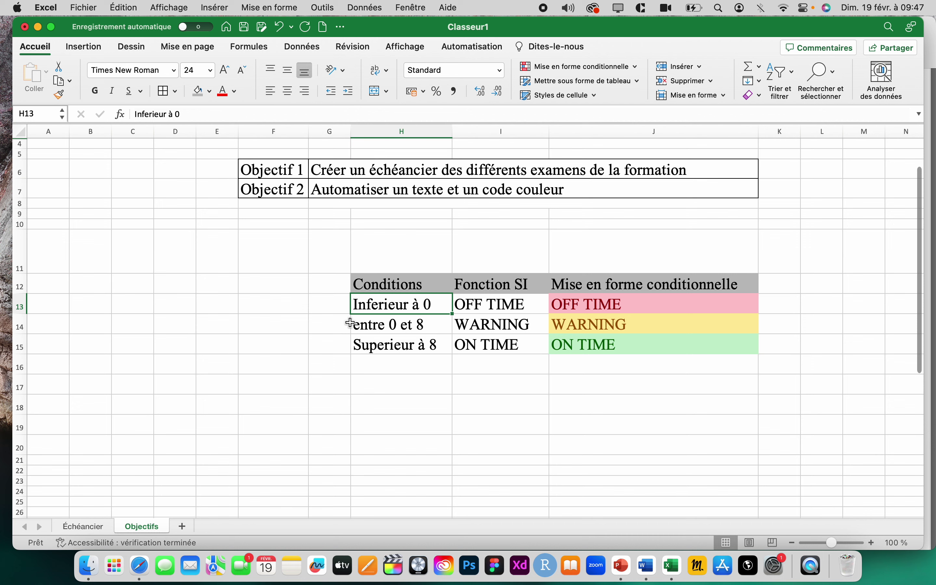
left_click(373, 329)
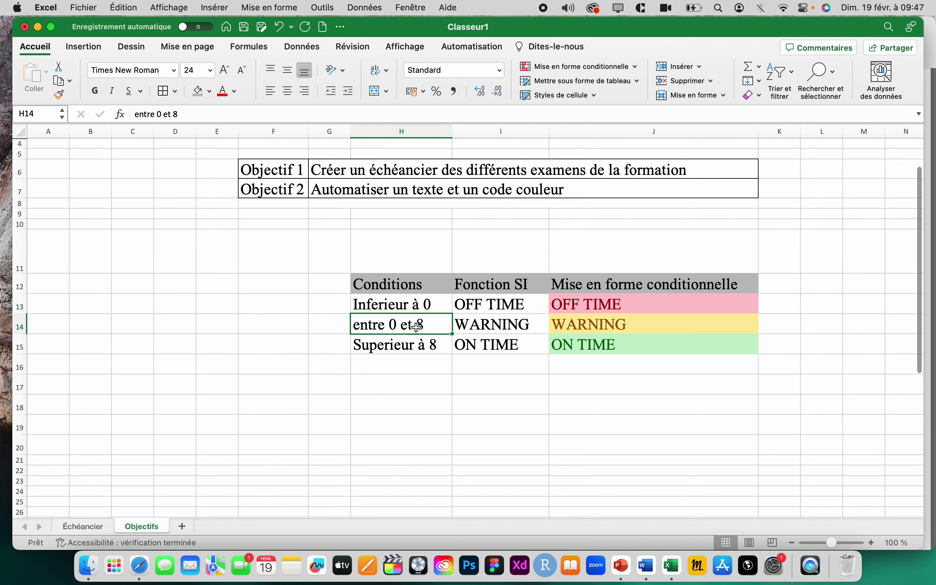
left_click(412, 346)
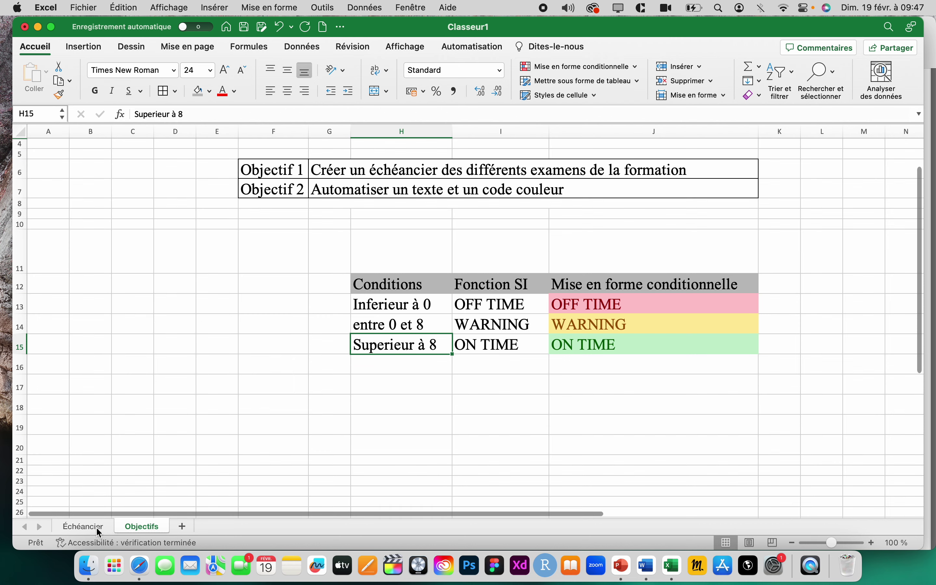
left_click(88, 529)
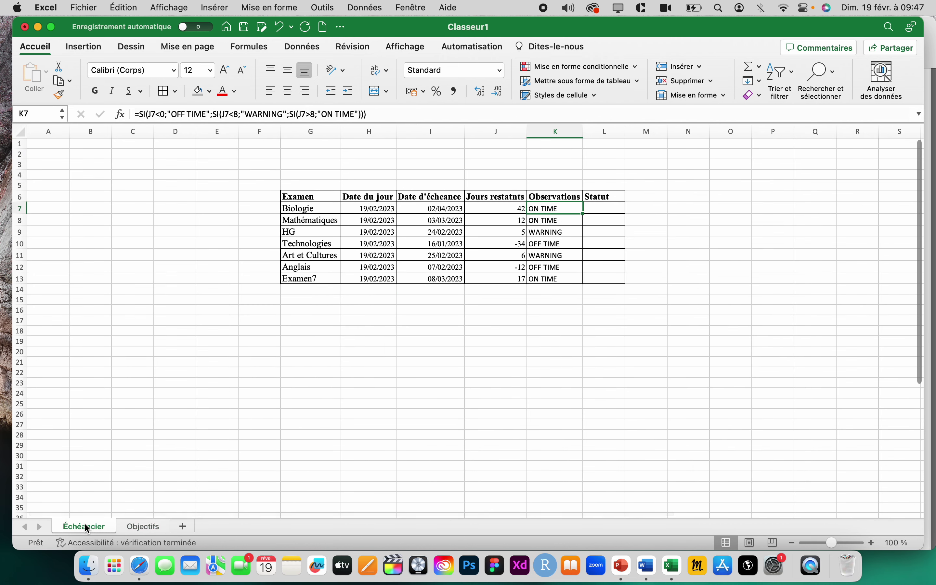
- Simplify the K7 formula by removing the third SI and its J7>8 test, leaving "ON TIME" as the second SI's false value
left_click(317, 114)
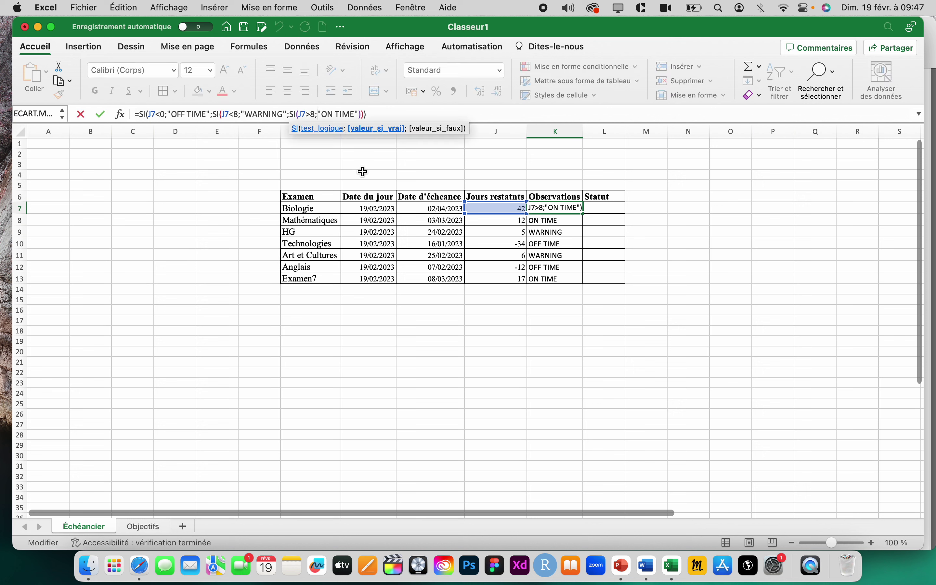
key("BackSpace")
key("BackSpace")
key("BackSpace")
key("BackSpace")
key("BackSpace")
key("BackSpace")
key("BackSpace")
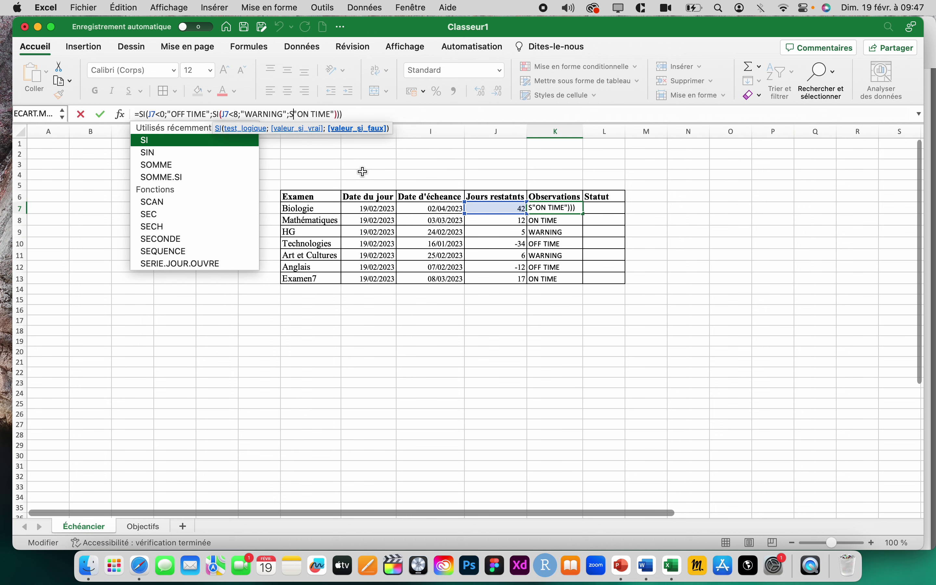
key("BackSpace")
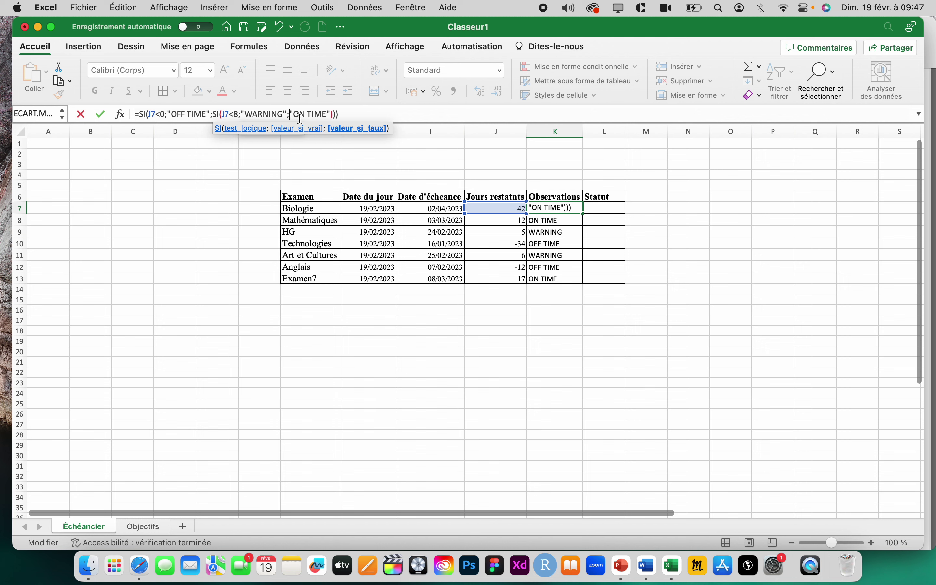
left_click(331, 115)
left_click(348, 115)
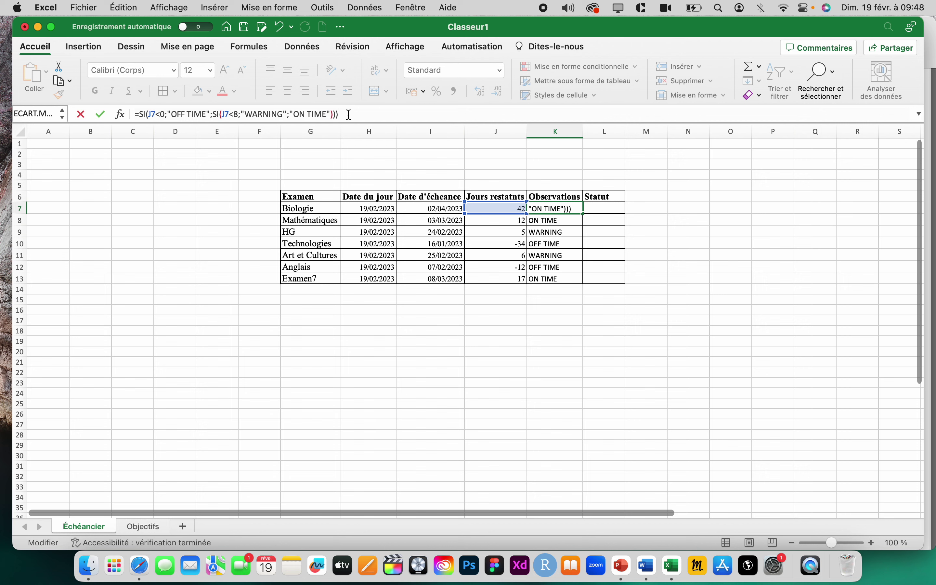
key("Return")
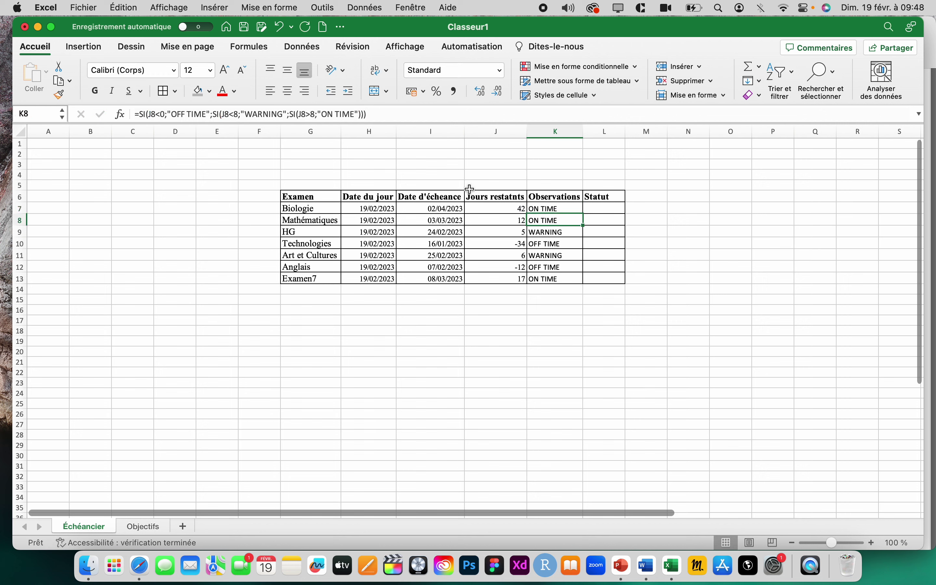
- Fill the simplified two-level SI formula from K7 down to K13
left_click(562, 208)
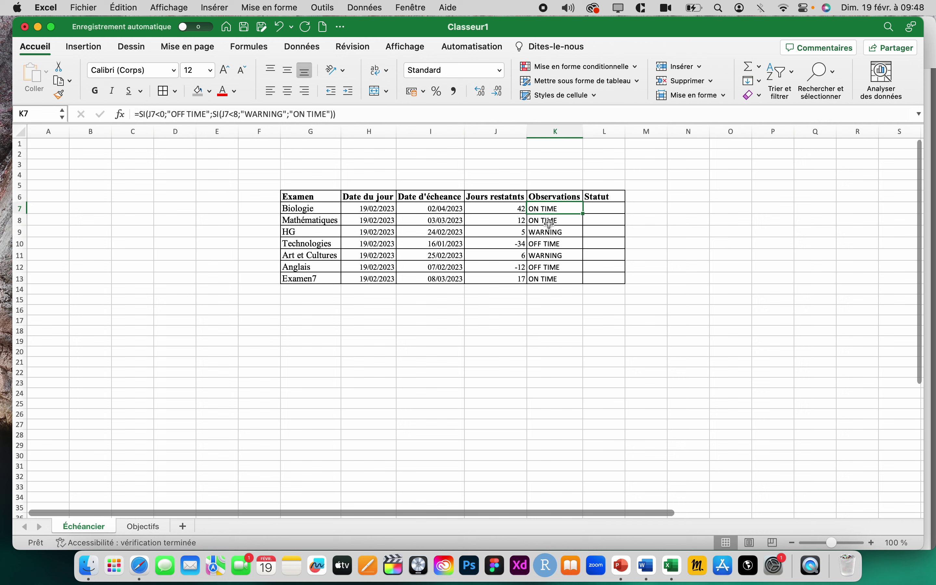
left_click(550, 223)
left_click(548, 209)
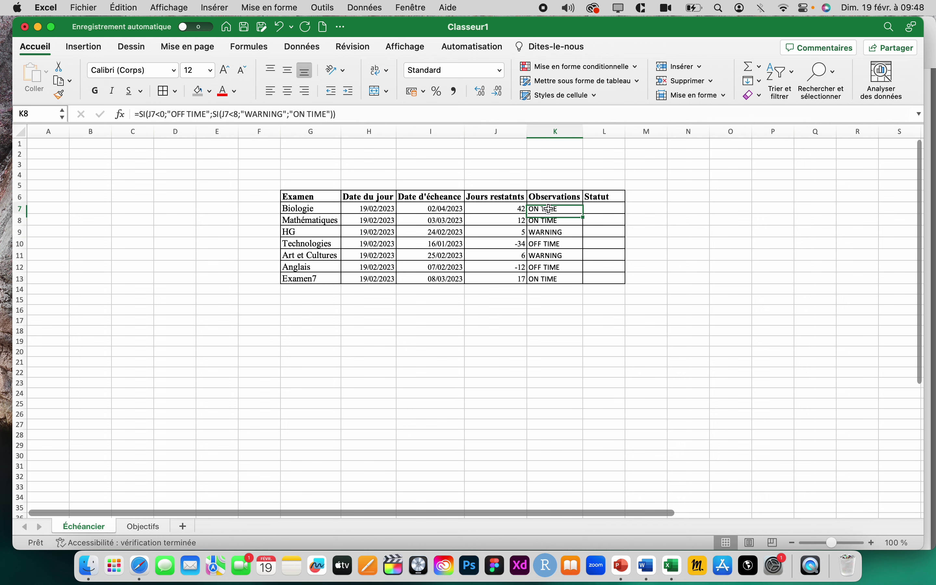
left_click_drag(584, 216, 586, 280)
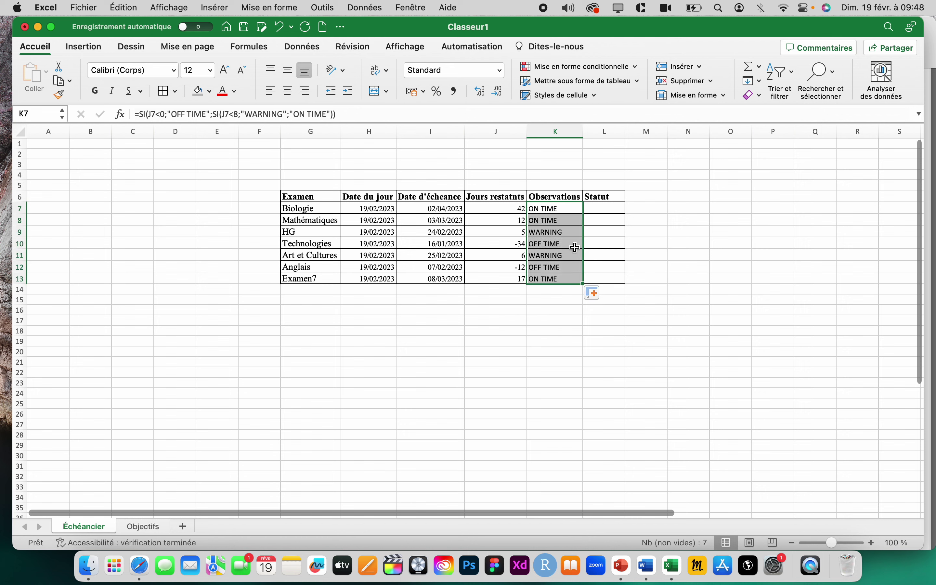
- Examine the simplified SI formulas in the Observations column from Biologie to Examen7
left_click(556, 213)
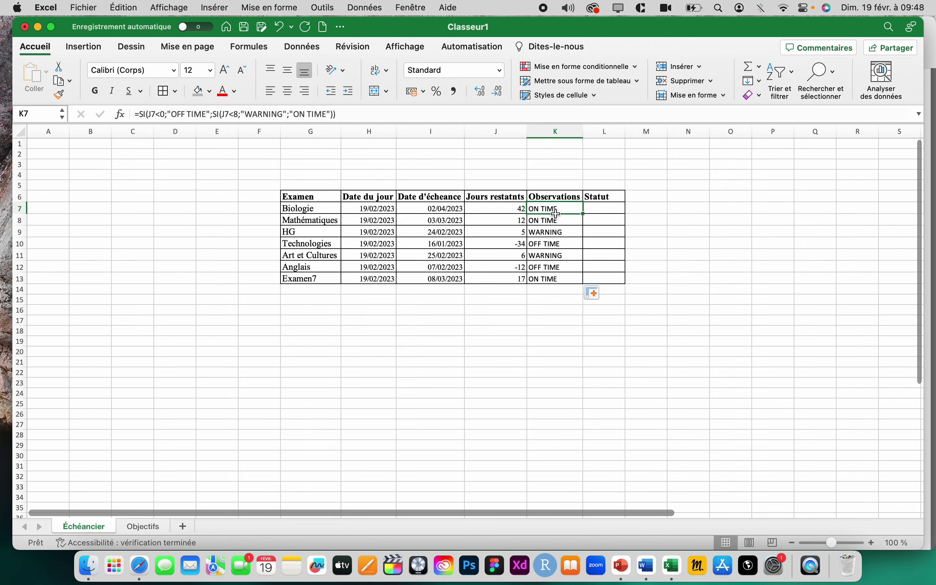
left_click(552, 224)
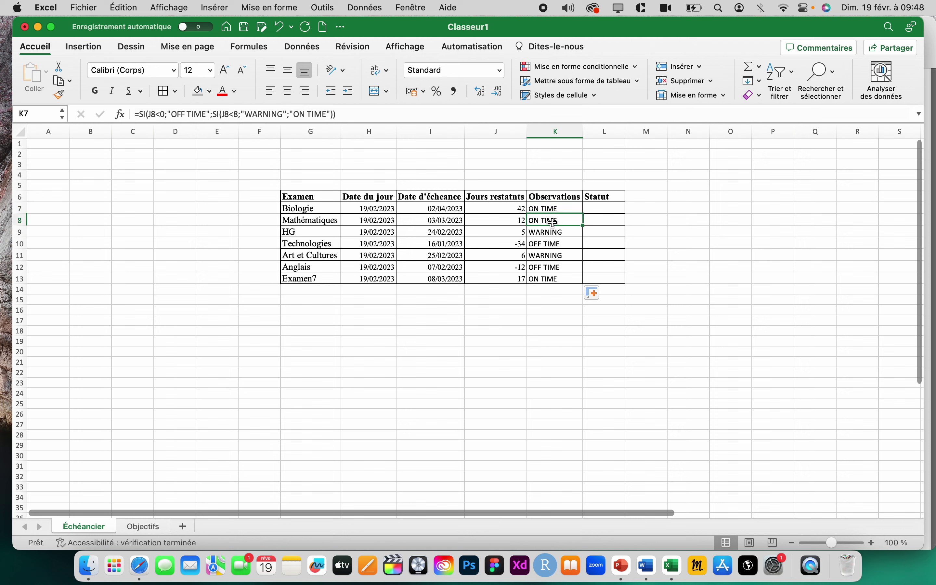
left_click(552, 231)
left_click(549, 243)
left_click(548, 266)
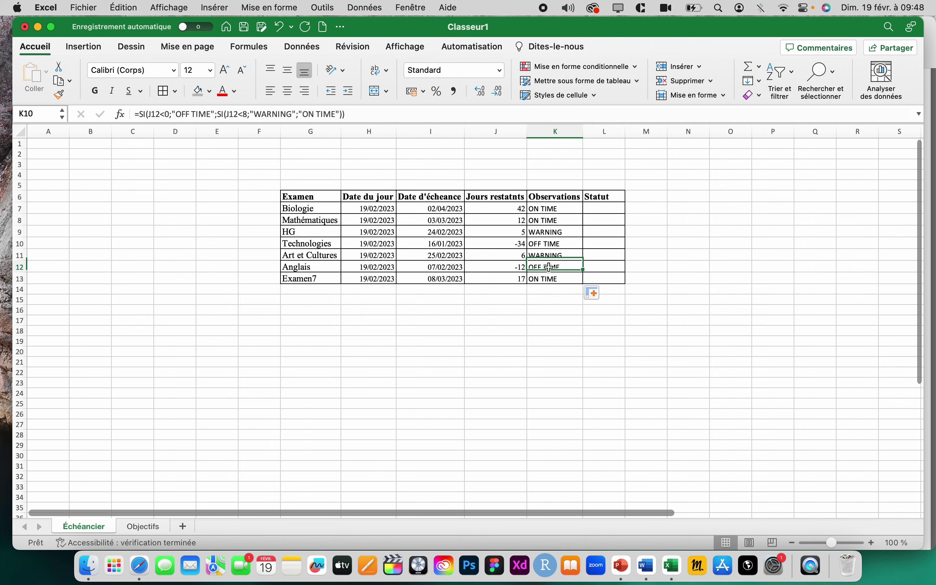
left_click(547, 277)
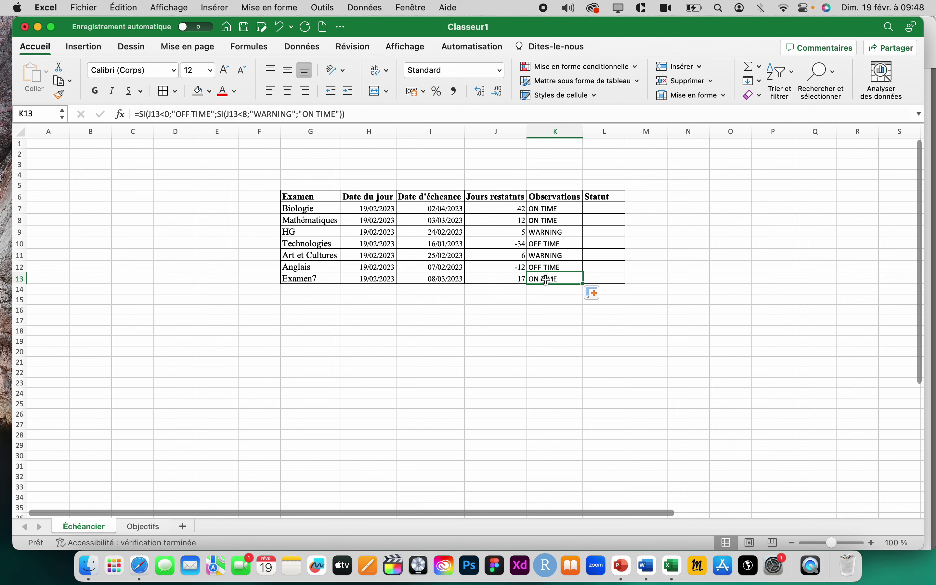
left_click(543, 209)
left_click(547, 278)
left_click(547, 267)
- Check the remaining days from Anglais up to Biologie against the corresponding observations
left_click(513, 267)
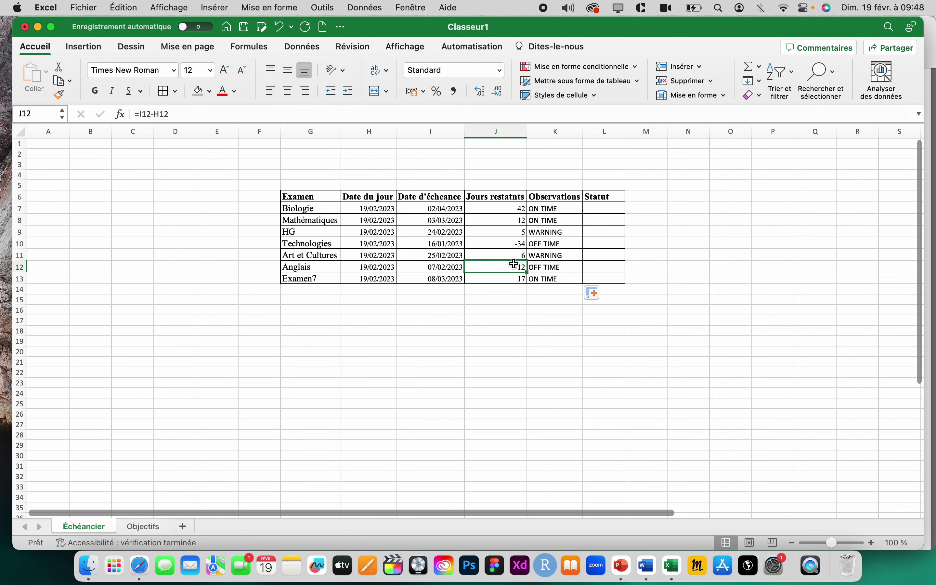
left_click(511, 256)
left_click(505, 244)
left_click(503, 232)
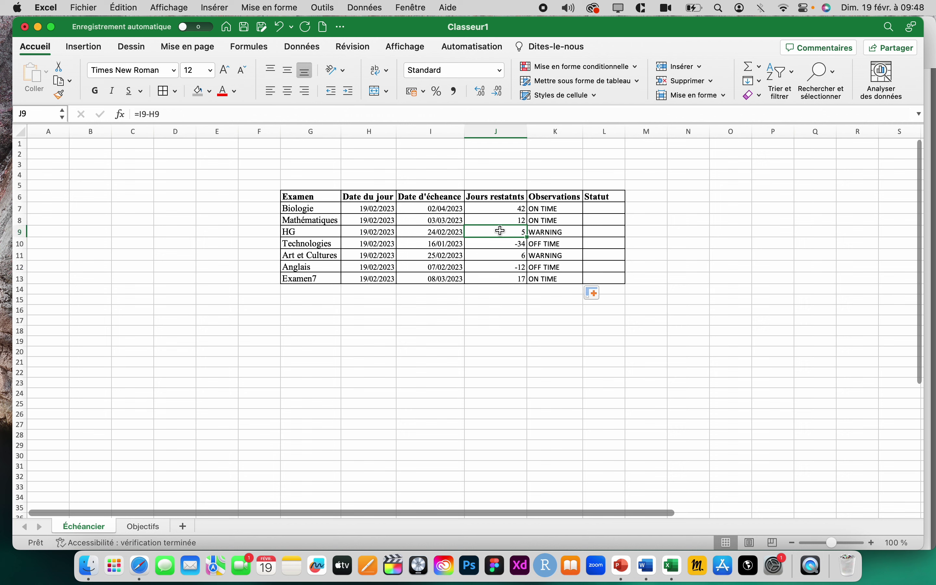
left_click(501, 220)
left_click(497, 208)
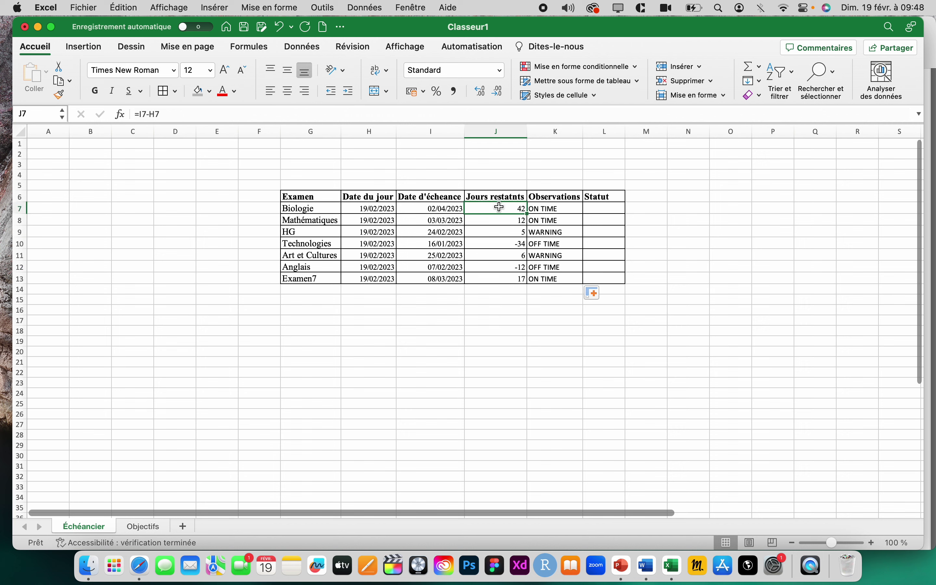
left_click(551, 209)
left_click(553, 221)
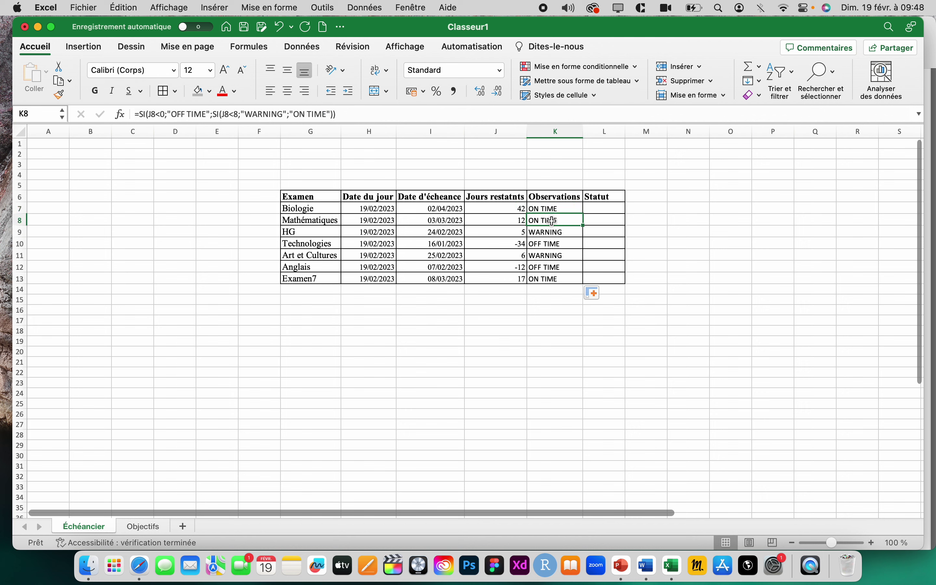
- Review the resulting observations and their formulas in K7:K13 for each exam from Biologie to Examen7
left_click(546, 268)
left_click(547, 279)
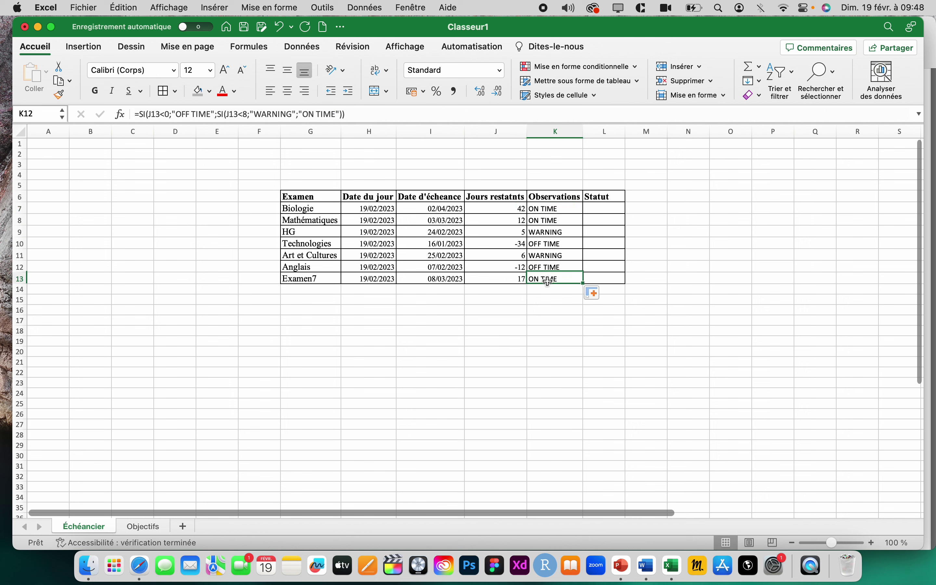
left_click(549, 211)
left_click(547, 223)
left_click(550, 232)
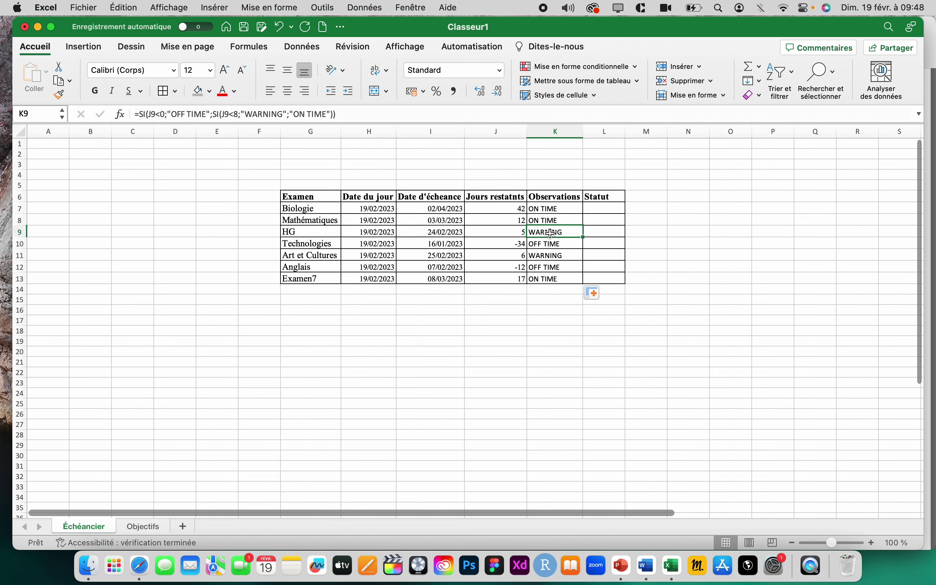
left_click(550, 244)
left_click(550, 256)
left_click(550, 265)
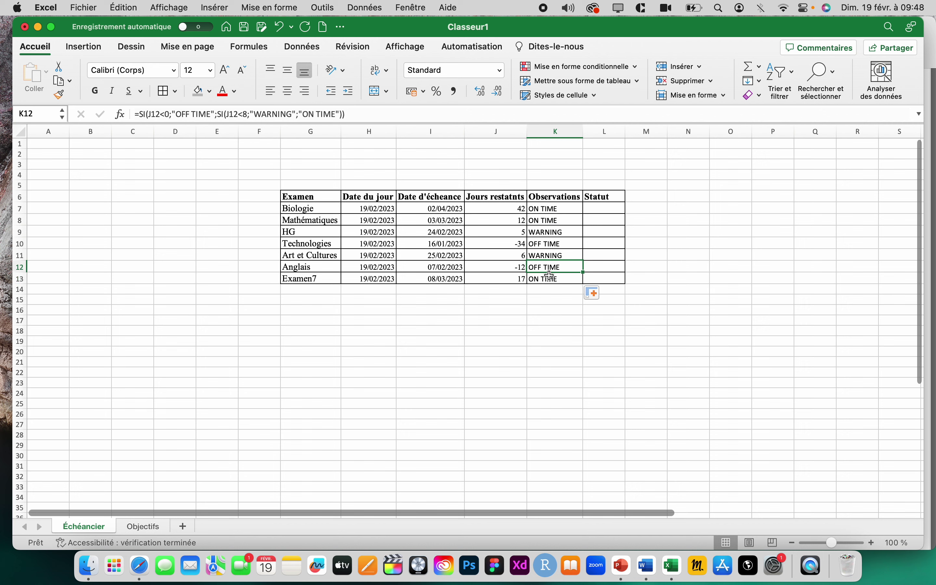
left_click(549, 280)
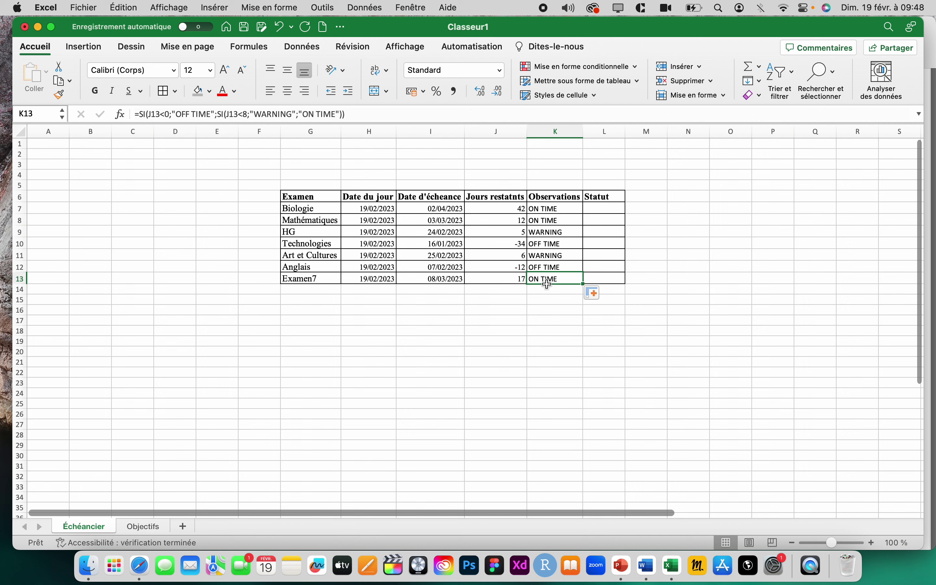
left_click(546, 209)
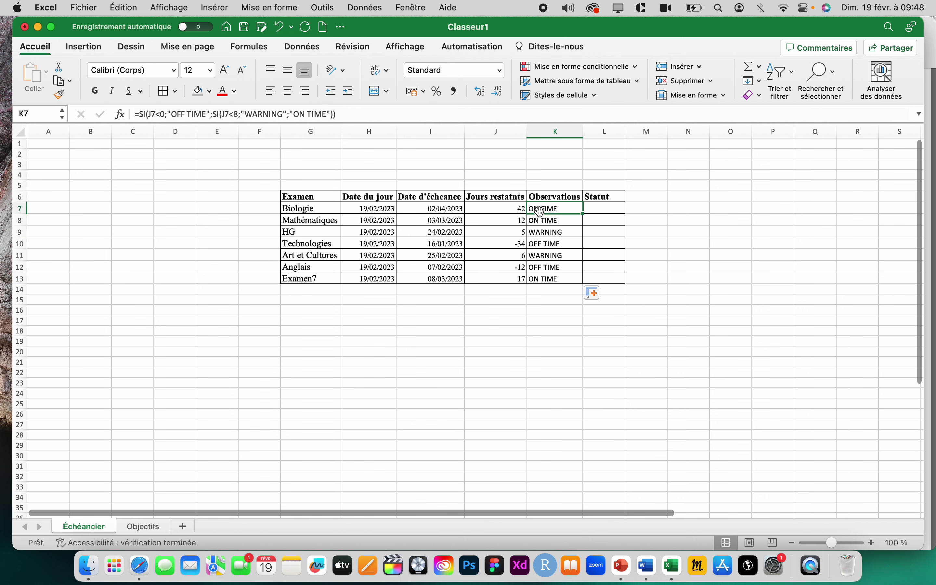
left_click(548, 234)
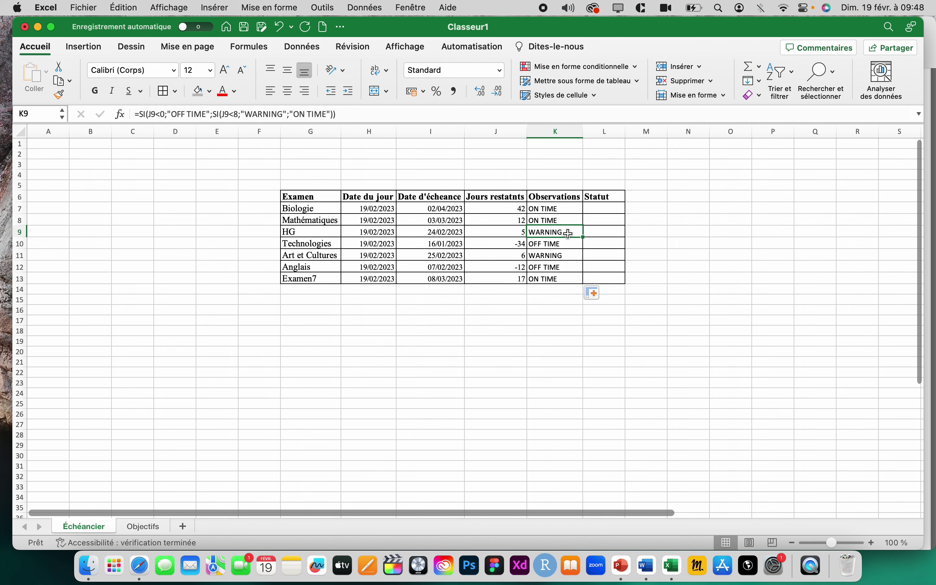
left_click(545, 267)
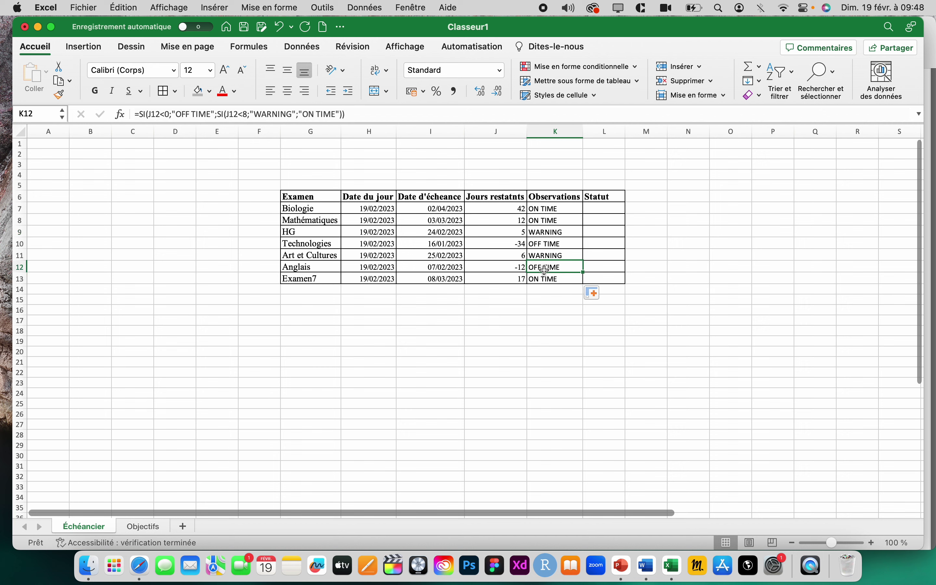
- Add a conditional formatting rule to K7:K13 that gives text containing "ON TIME" a green fill with dark green text
left_click_drag(544, 210, 550, 285)
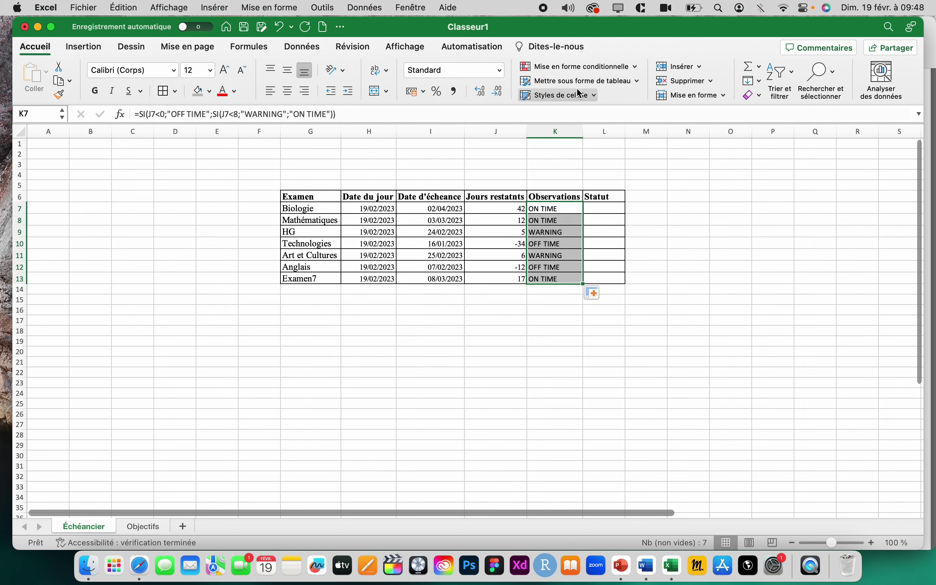
left_click(564, 69)
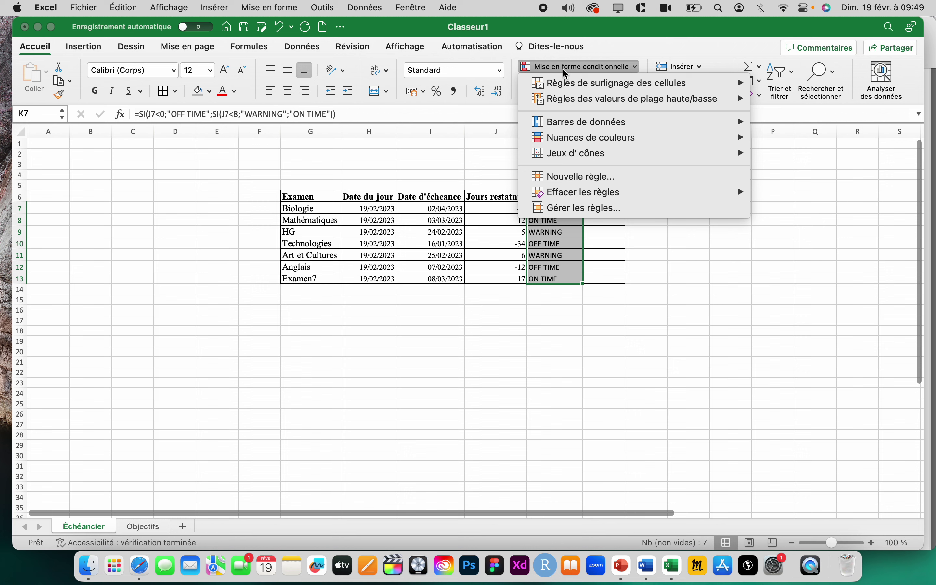
mouse_move(570, 84)
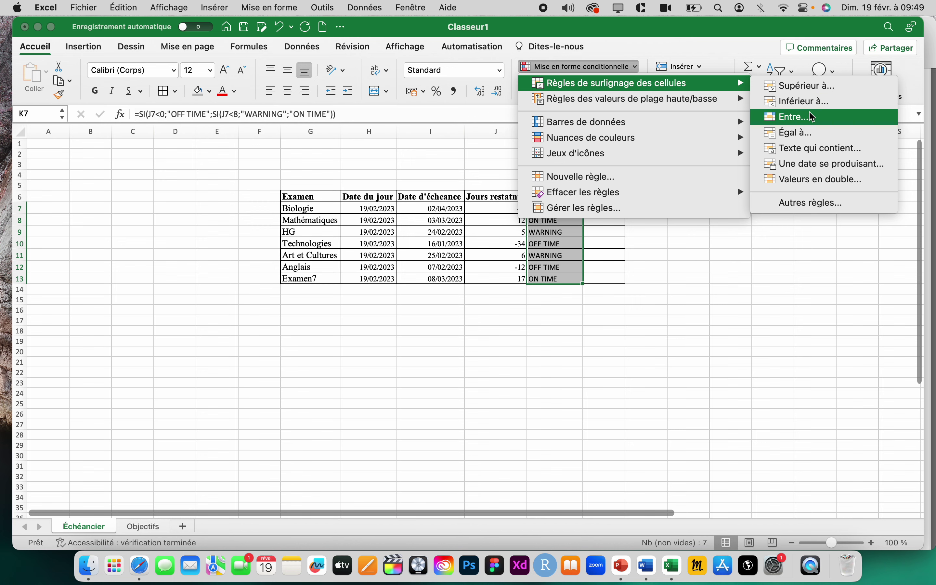
left_click(812, 149)
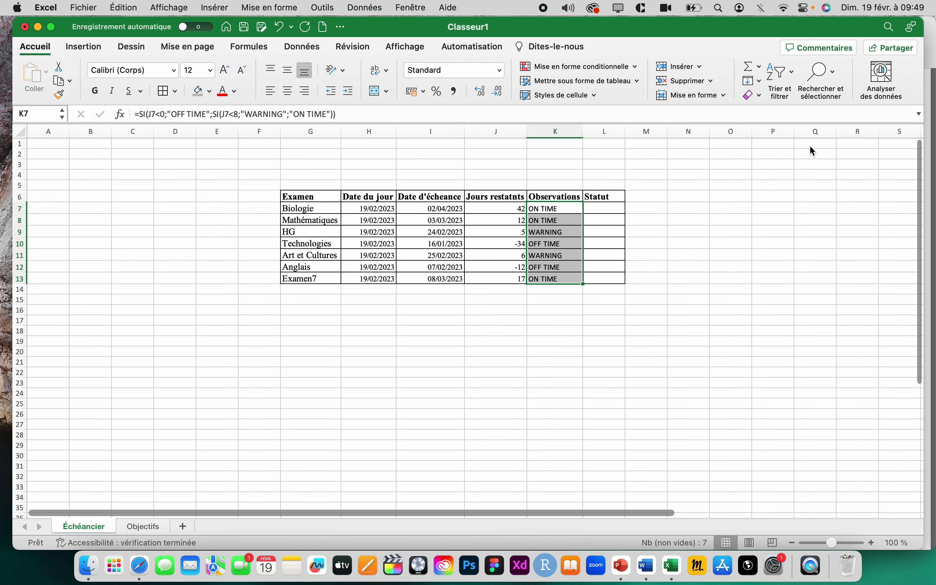
left_click_drag(487, 122, 357, 208)
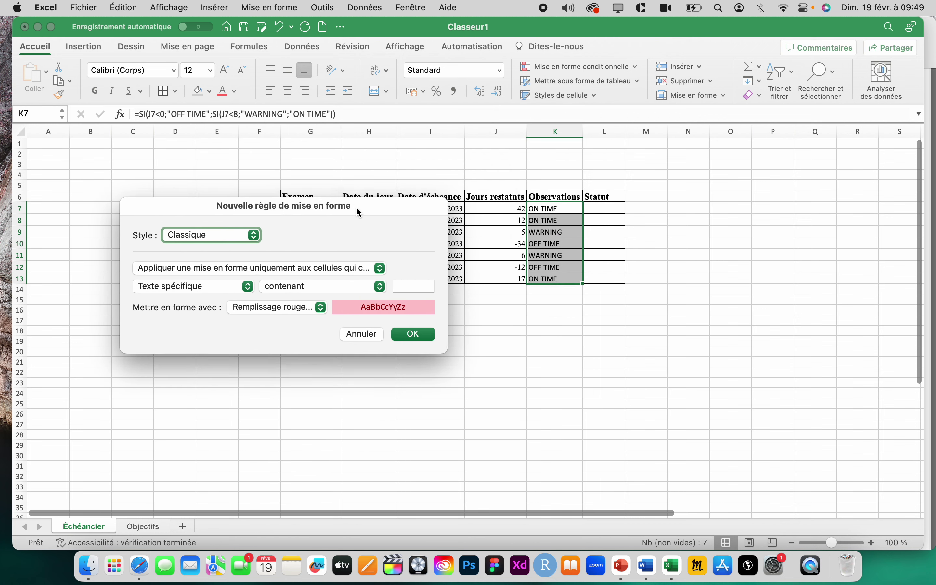
left_click(413, 286)
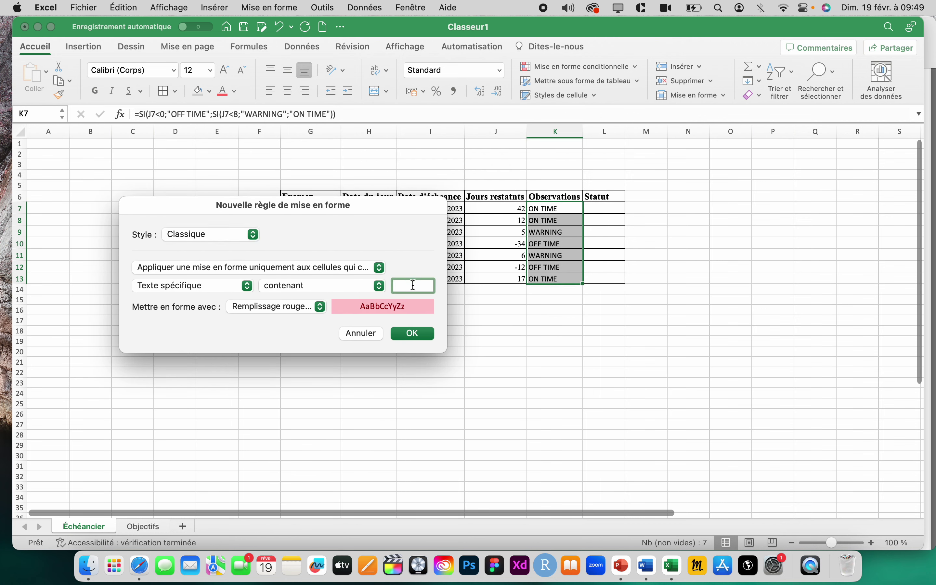
type("ON TIME")
left_click(297, 310)
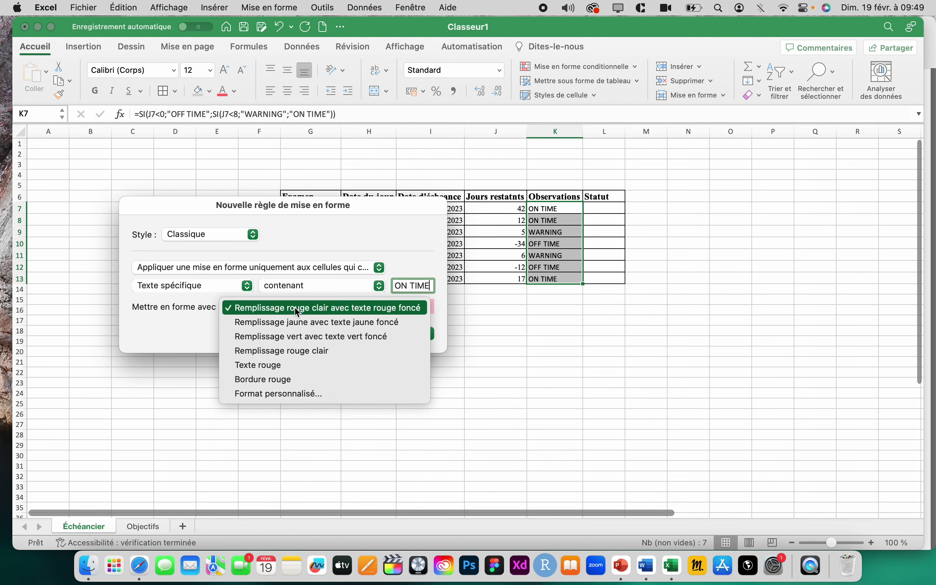
left_click(294, 337)
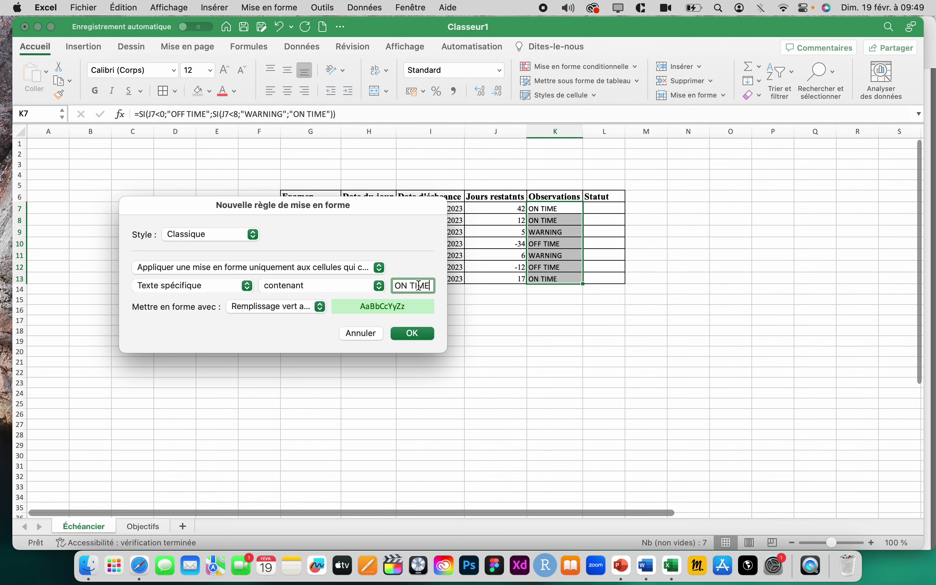
left_click(410, 333)
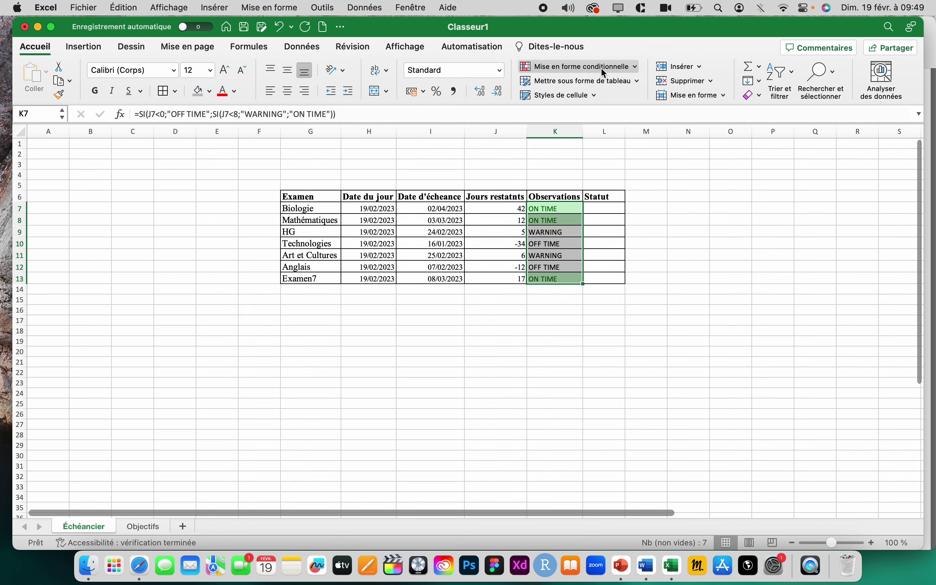
- Add a rule to K7:K13 that highlights text containing "OFF TIME" with a light red fill and dark red text
left_click(628, 67)
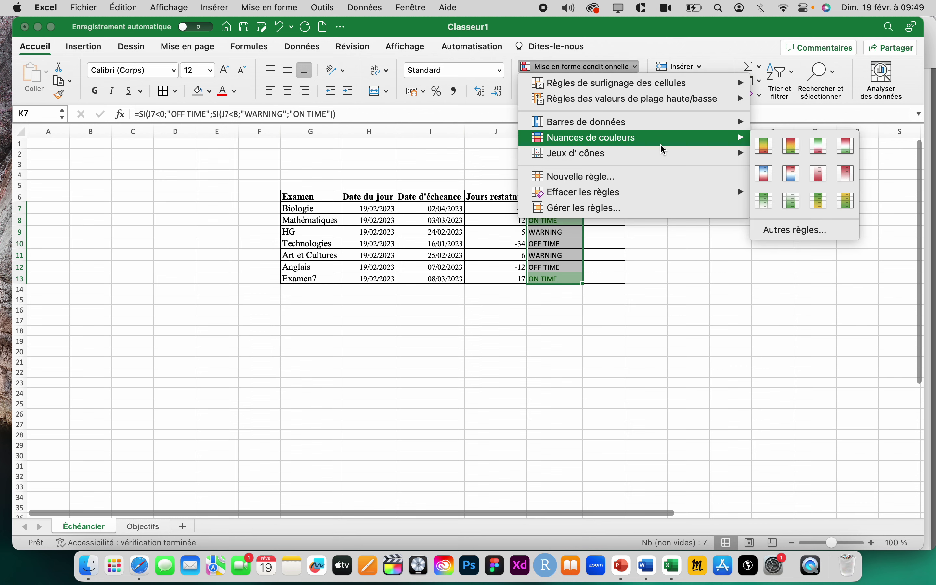
mouse_move(697, 83)
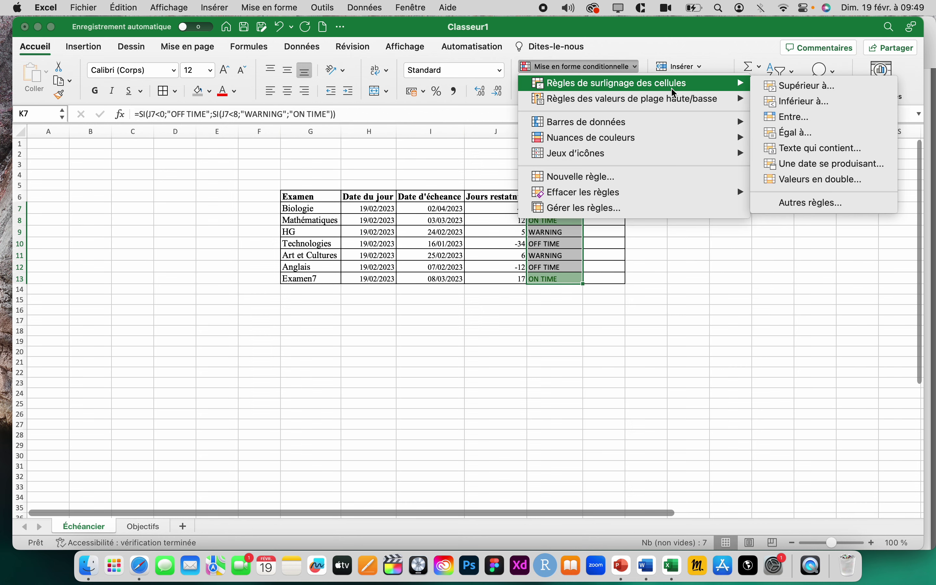
left_click(797, 149)
left_click(540, 202)
type("OFF TOI")
key("BackSpace")
key("BackSpace")
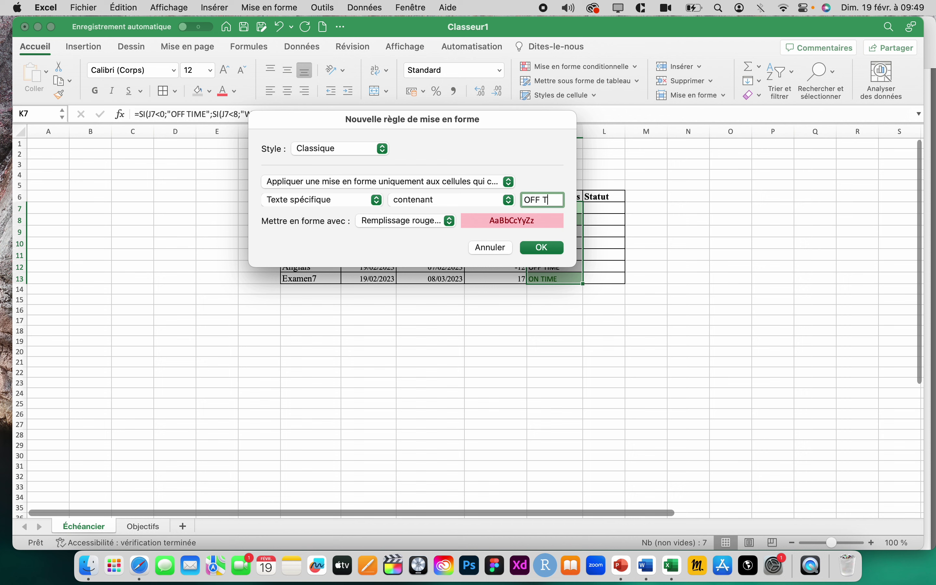
type("IME")
left_click(543, 248)
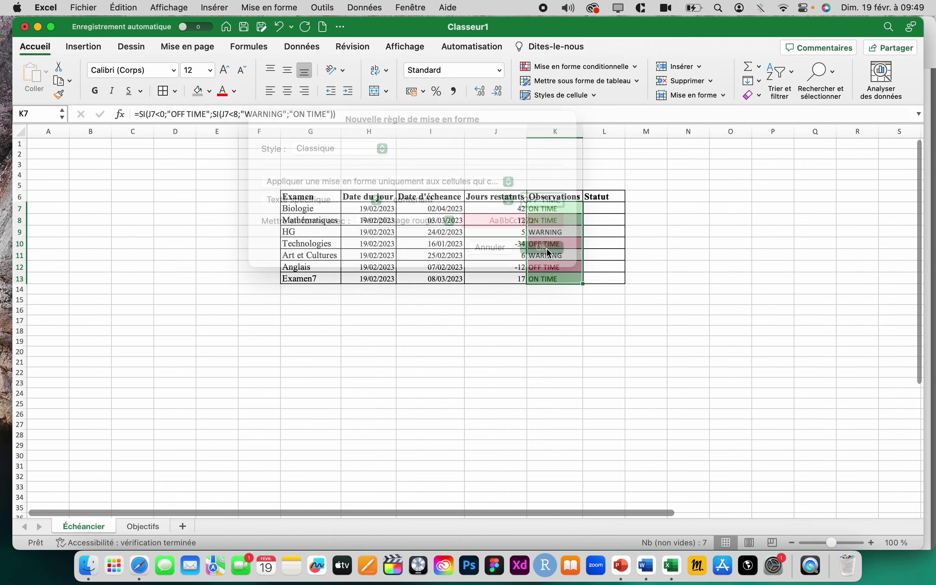
- Add a rule to K7:K13 that formats text containing "WARNING" with a yellow fill and dark yellow text
left_click(610, 67)
mouse_move(635, 88)
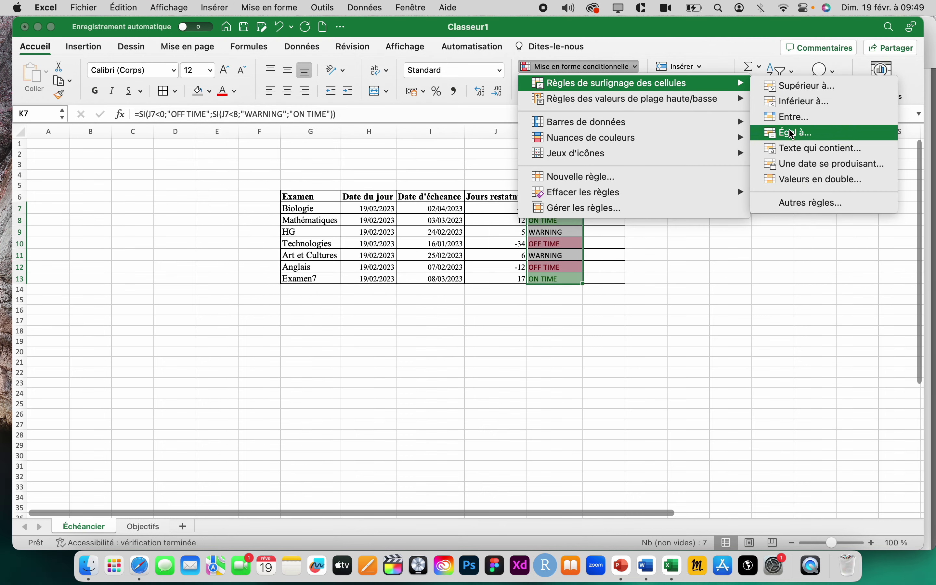
left_click(791, 149)
left_click(541, 200)
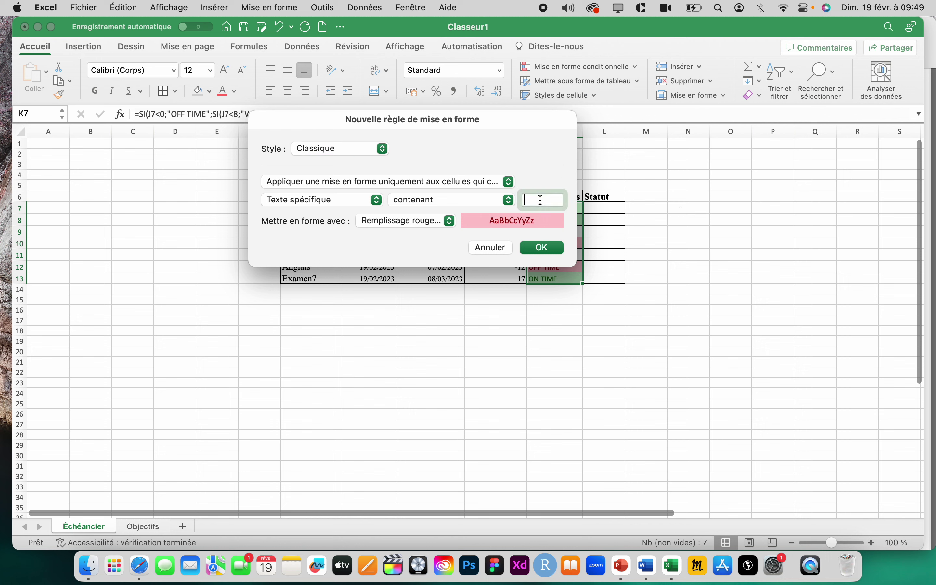
type("WARING")
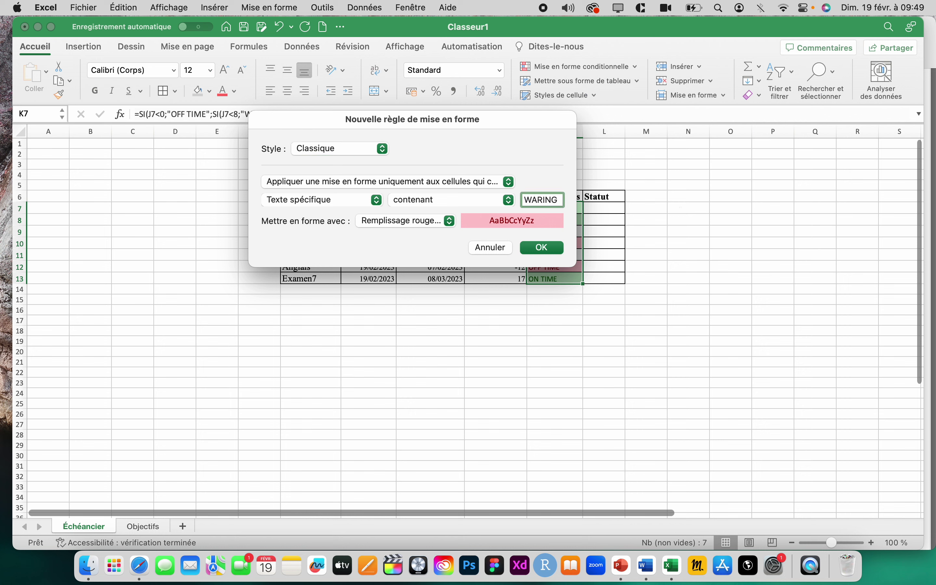
type("N")
left_click(413, 221)
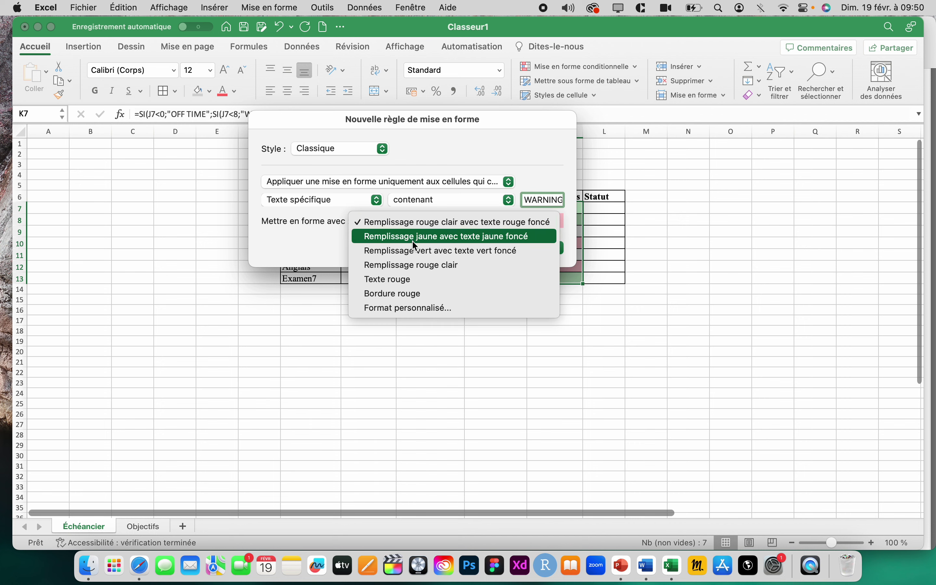
left_click(415, 237)
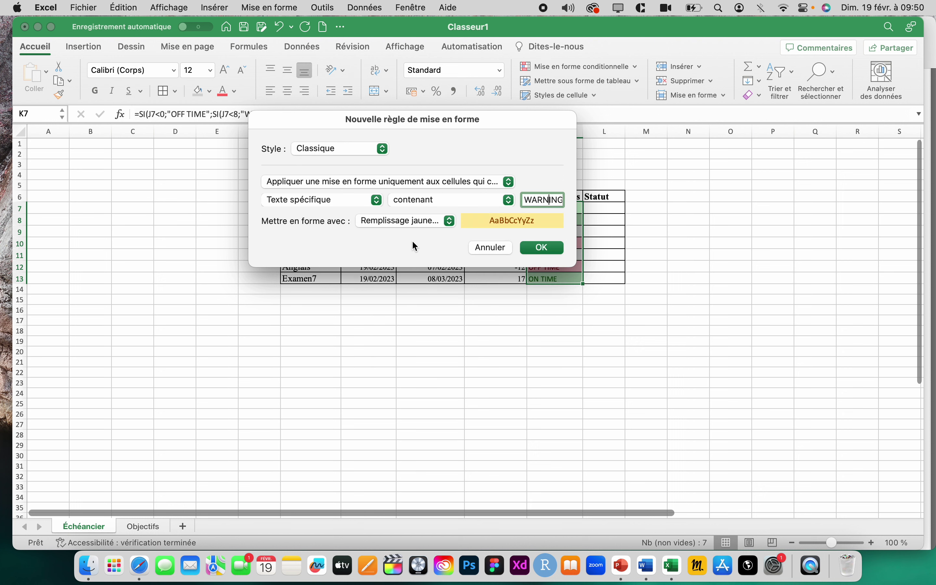
left_click(406, 220)
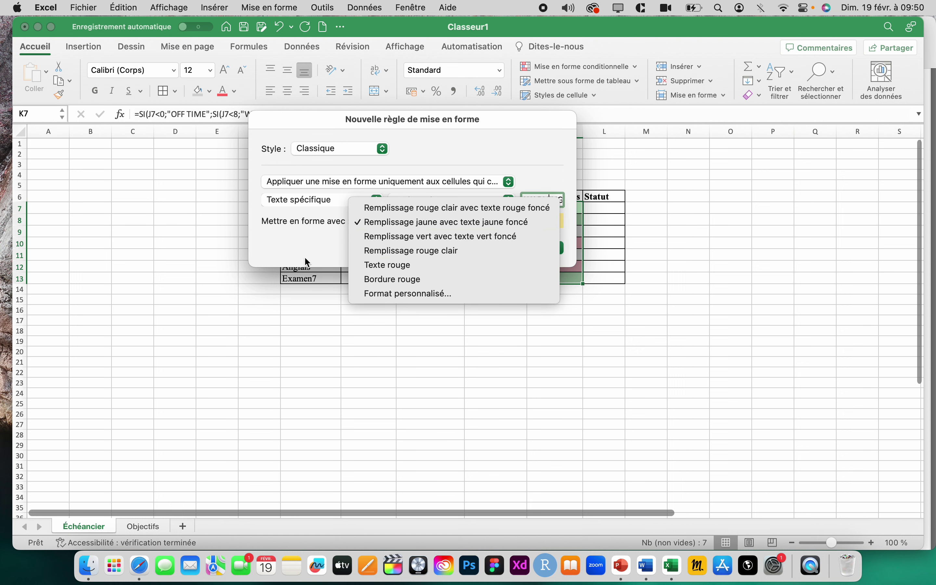
left_click(300, 224)
left_click(538, 249)
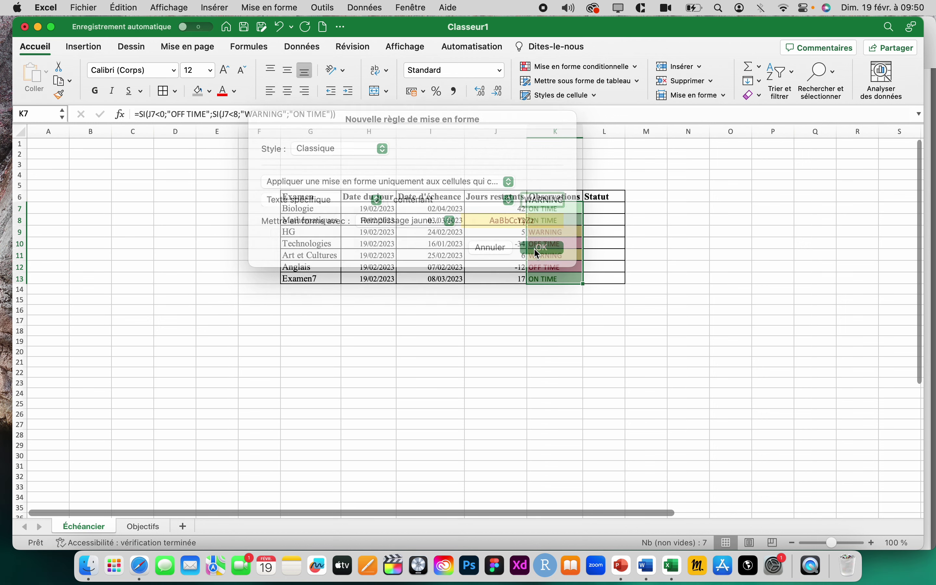
- Check the coloured WARNING observations for Art et Cultures and HG against their remaining days
left_click(550, 361)
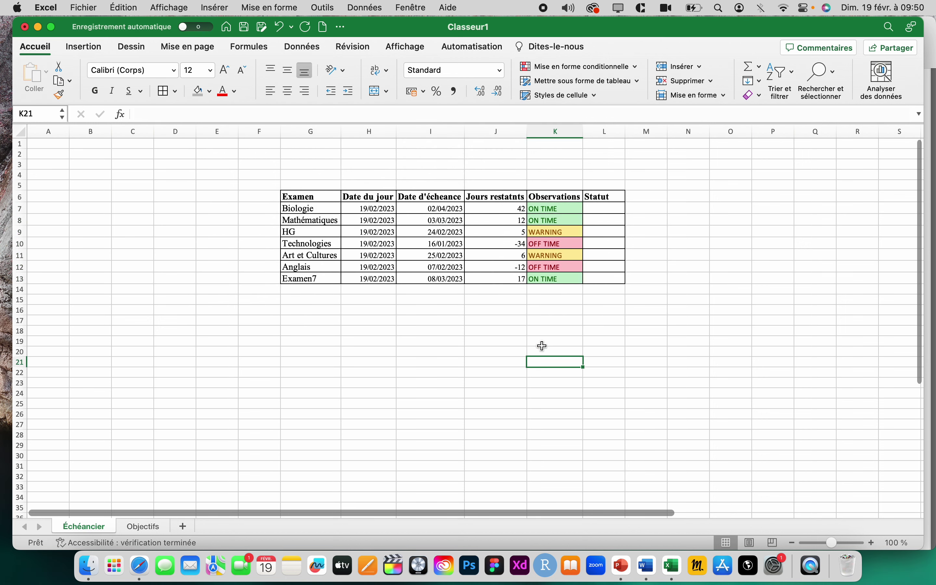
left_click(547, 257)
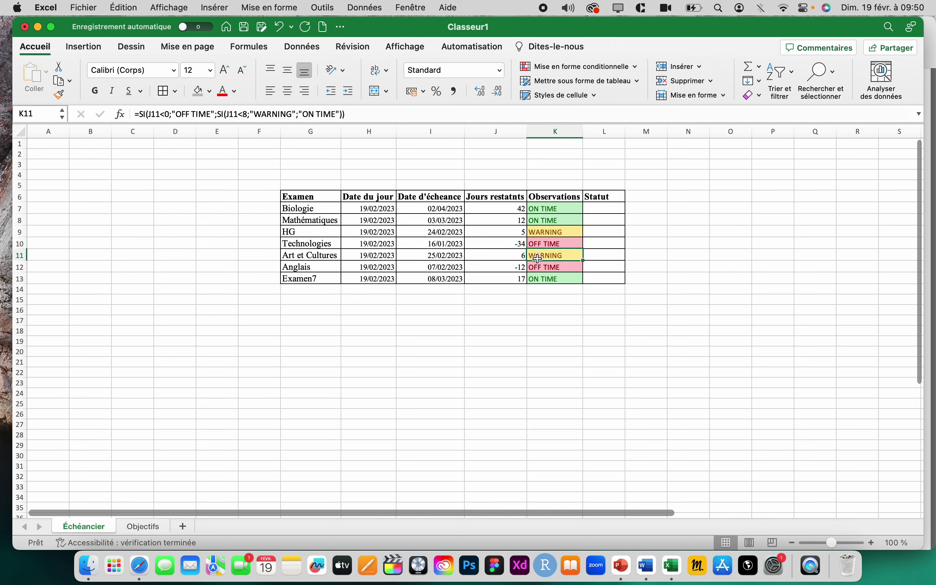
left_click(518, 257)
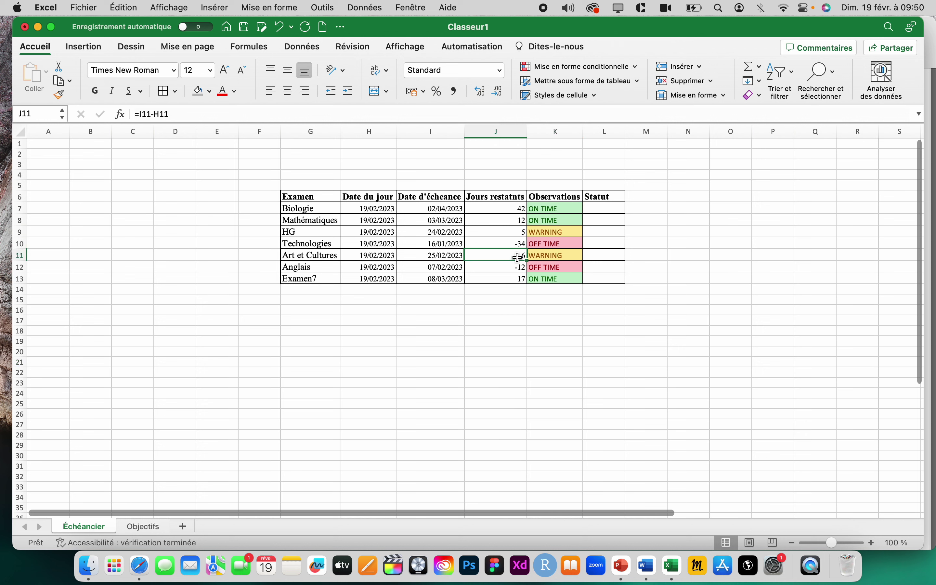
left_click(515, 232)
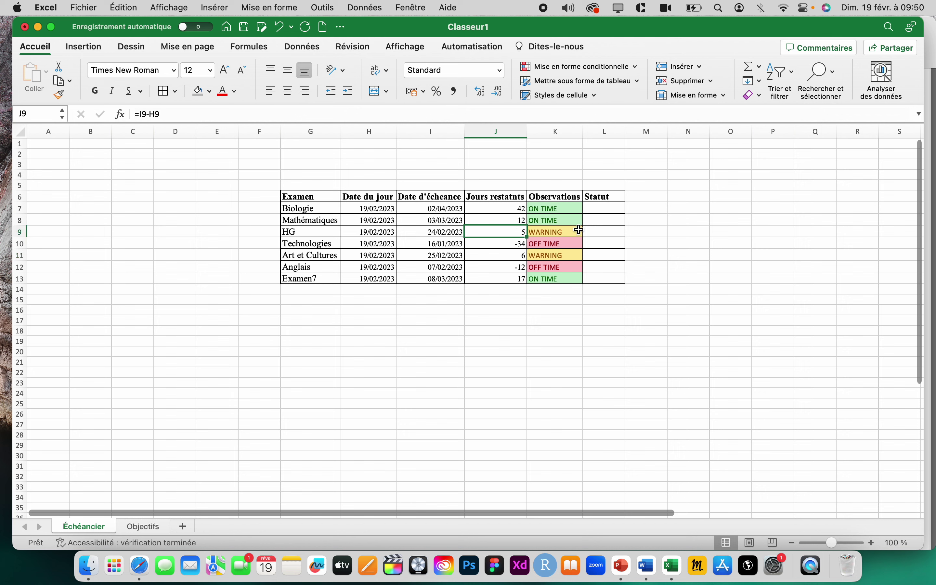
left_click(605, 208)
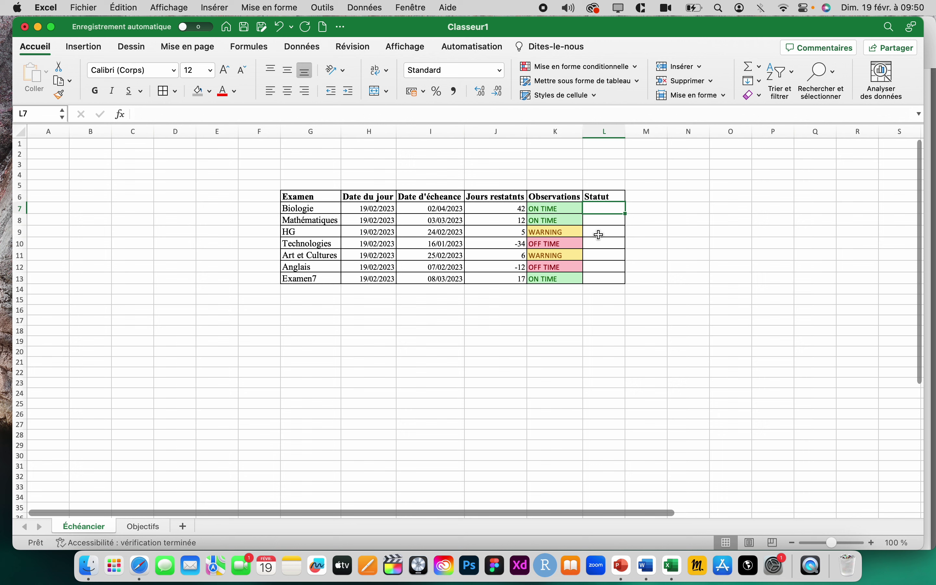
type("FAIT")
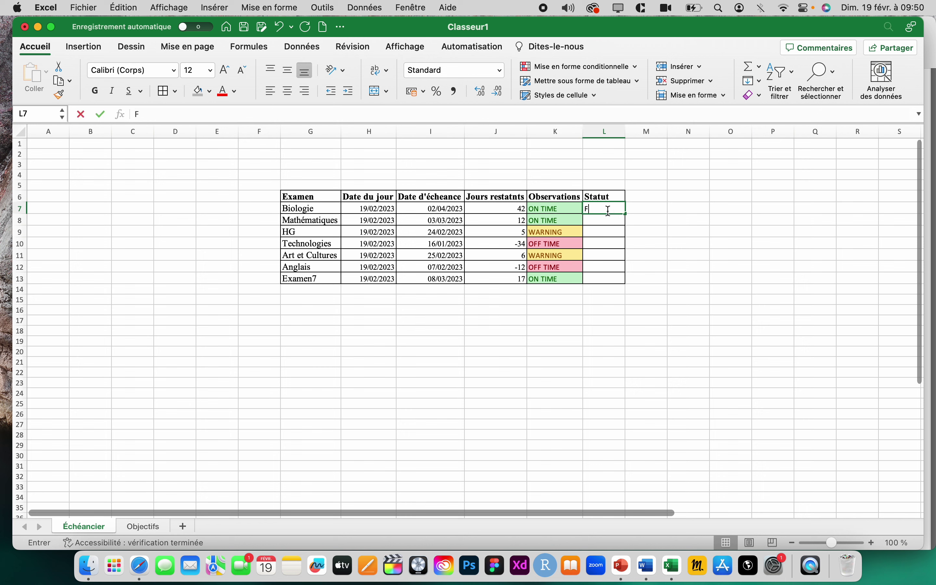
key("BackSpace")
key("BackSpace")
key("BackSpace")
key("BackSpace")
key("BackSpace")
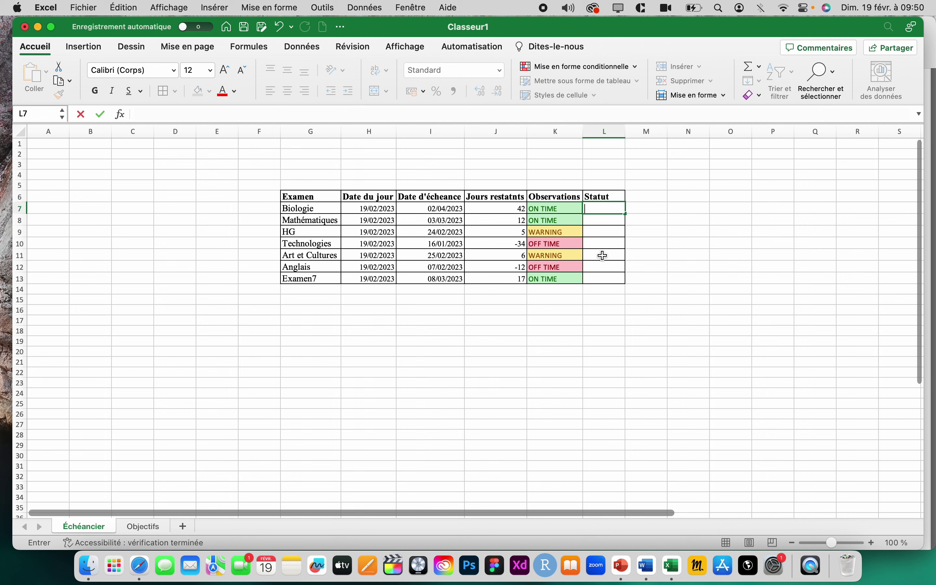
left_click(600, 244)
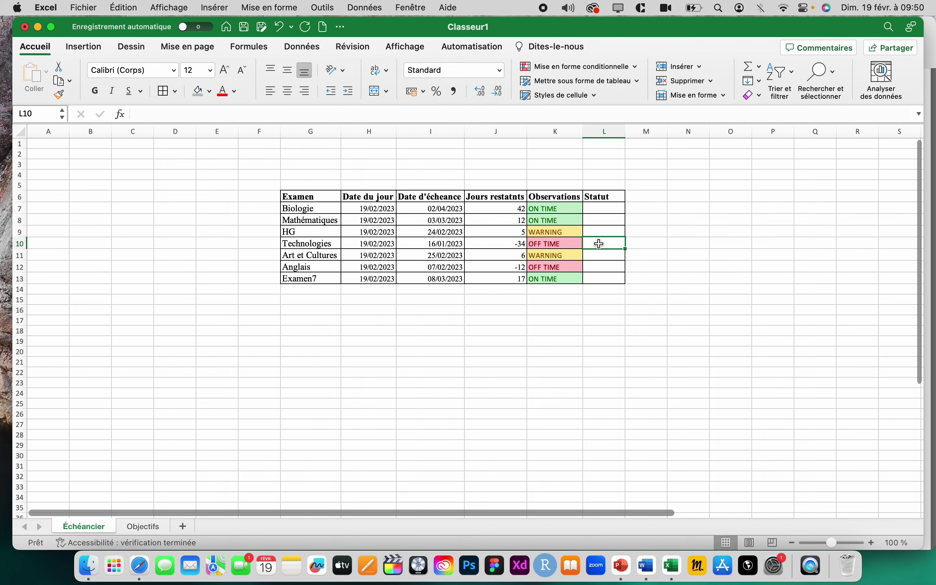
- Enter the status FAIT for Technologies in L10 and VOIR PROF for Anglais in L12
type("FAIT")
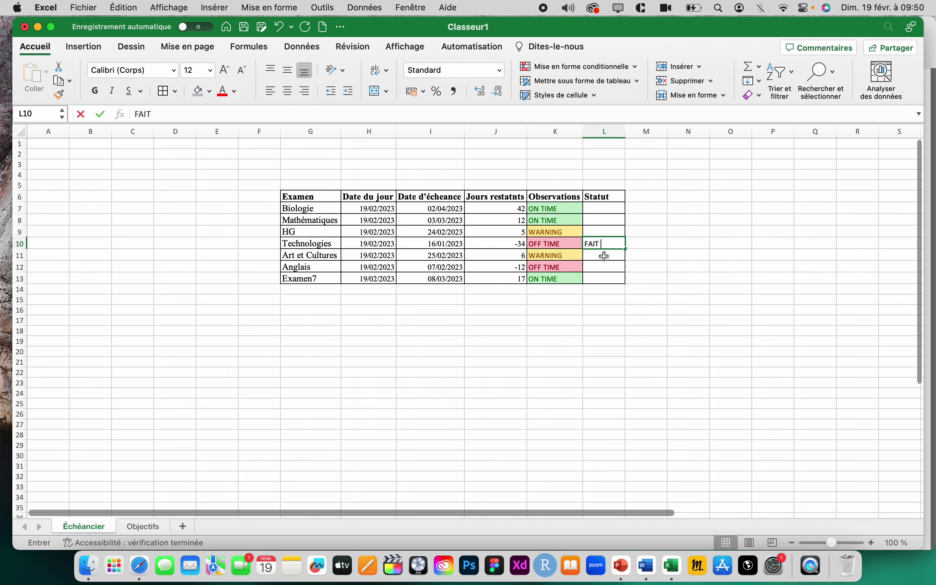
left_click(596, 267)
type("VOIR PROF")
left_click(652, 323)
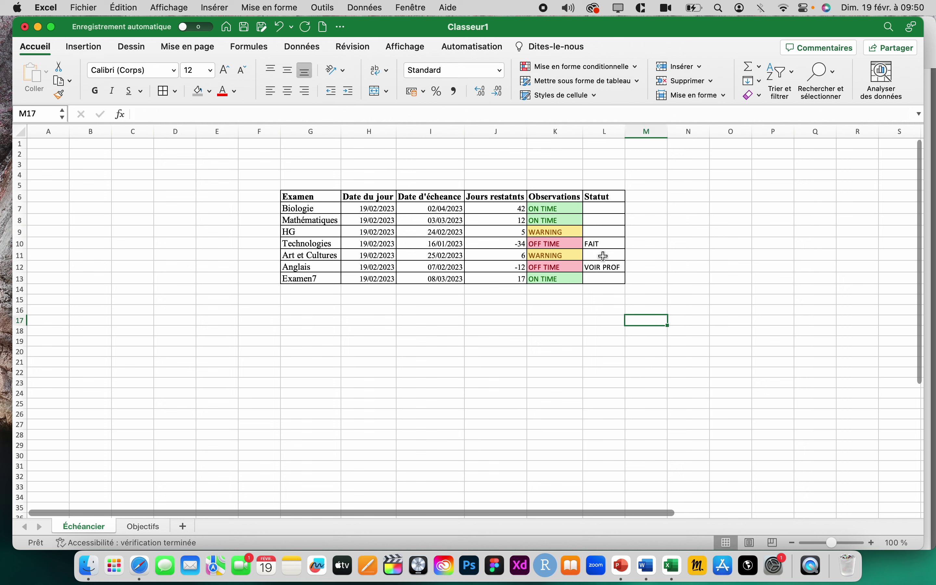
- Add filters to the header row G6:L6 of the exam table
left_click(306, 196)
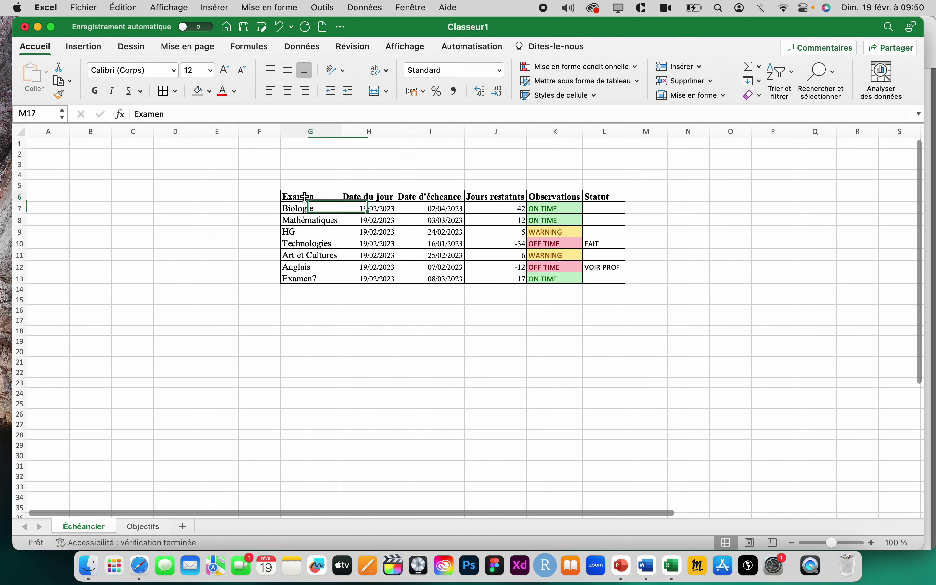
left_click_drag(306, 197, 591, 194)
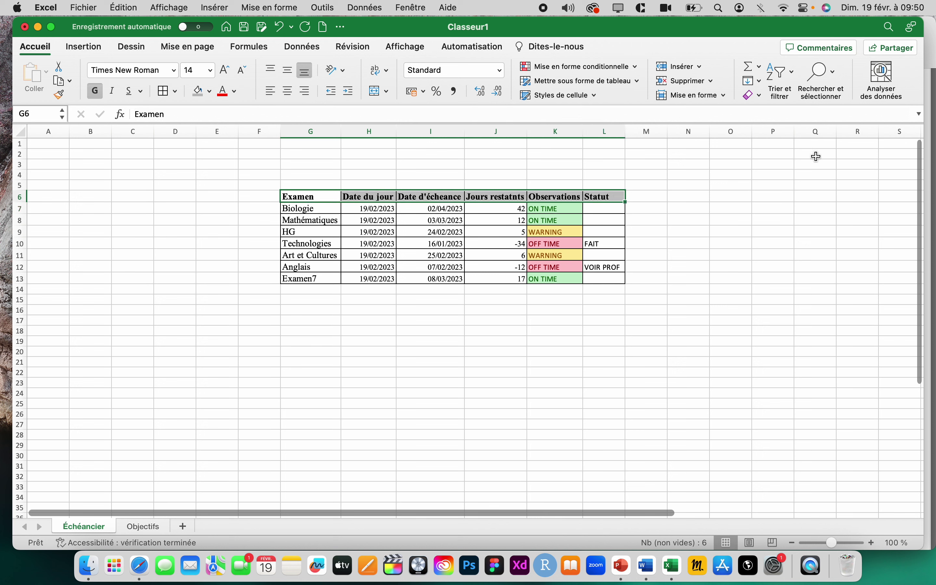
left_click(786, 75)
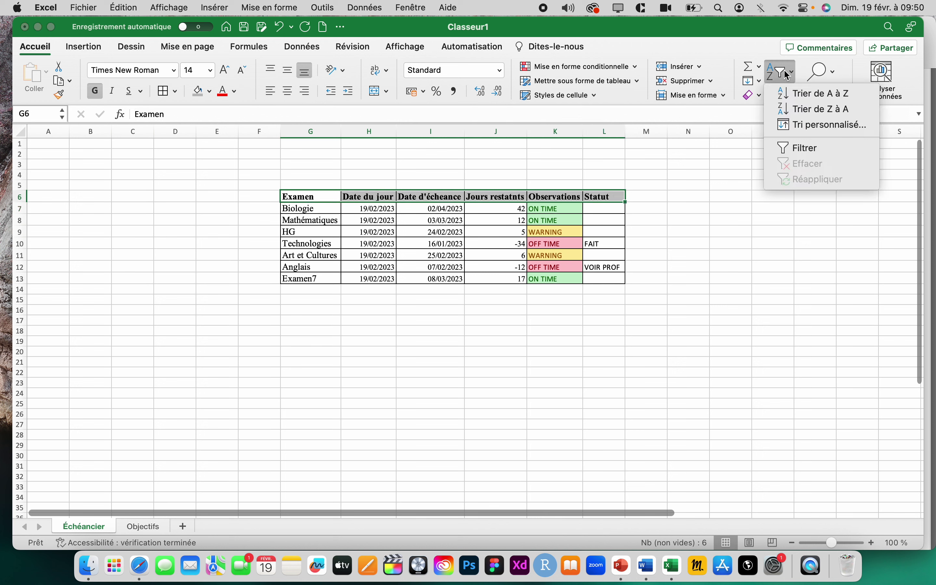
left_click(800, 148)
left_click(532, 292)
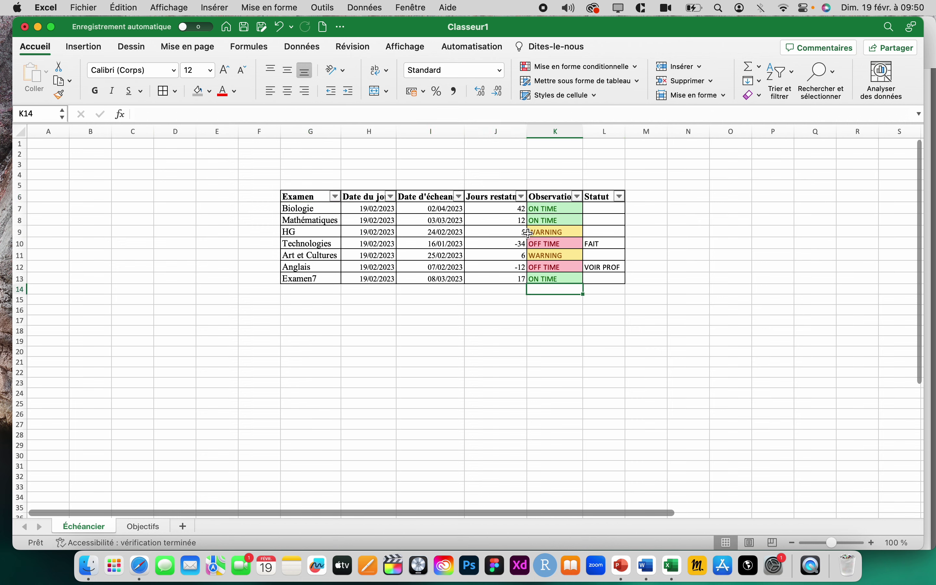
- Sort the exam table by remaining days in ascending order
left_click(523, 196)
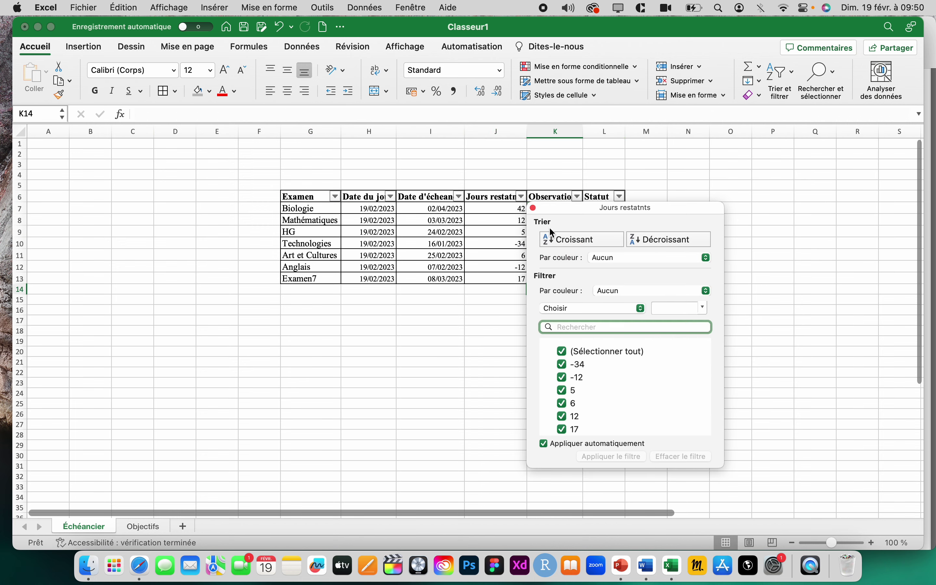
left_click(569, 239)
left_click(480, 381)
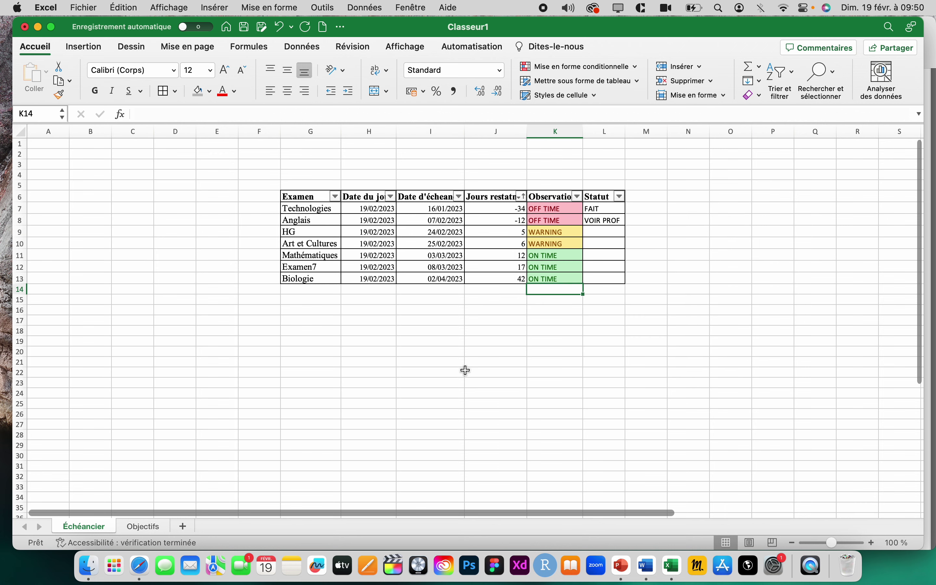
left_click(551, 342)
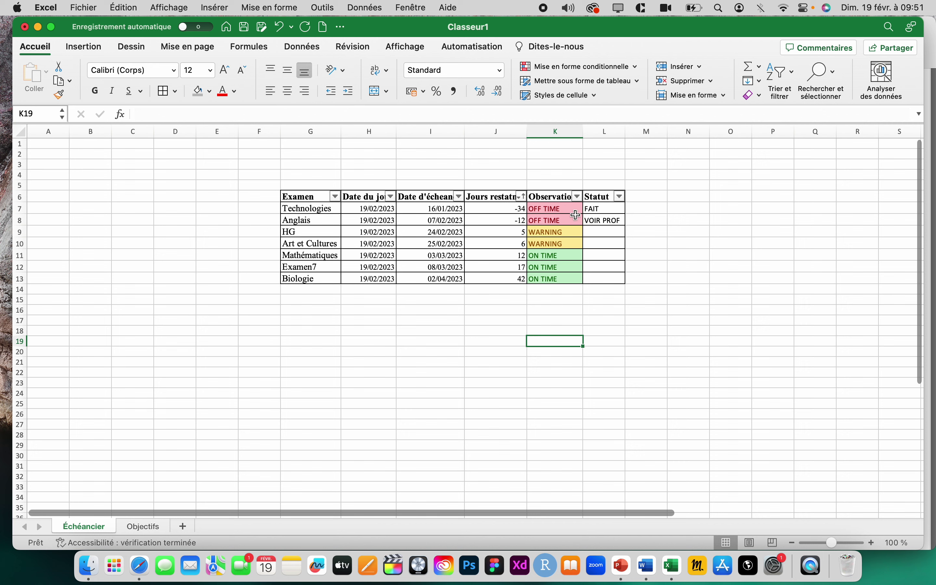
- Review the sorted table, comparing the statuses of Technologies and Anglais and the observations for HG and Art et Cultures
left_click(601, 204)
left_click(317, 226)
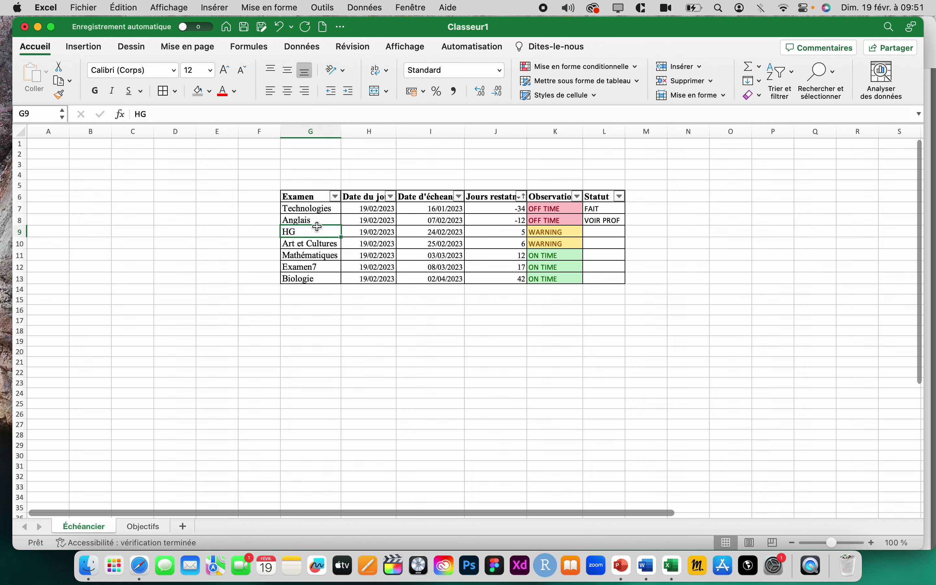
left_click(323, 221)
left_click(602, 224)
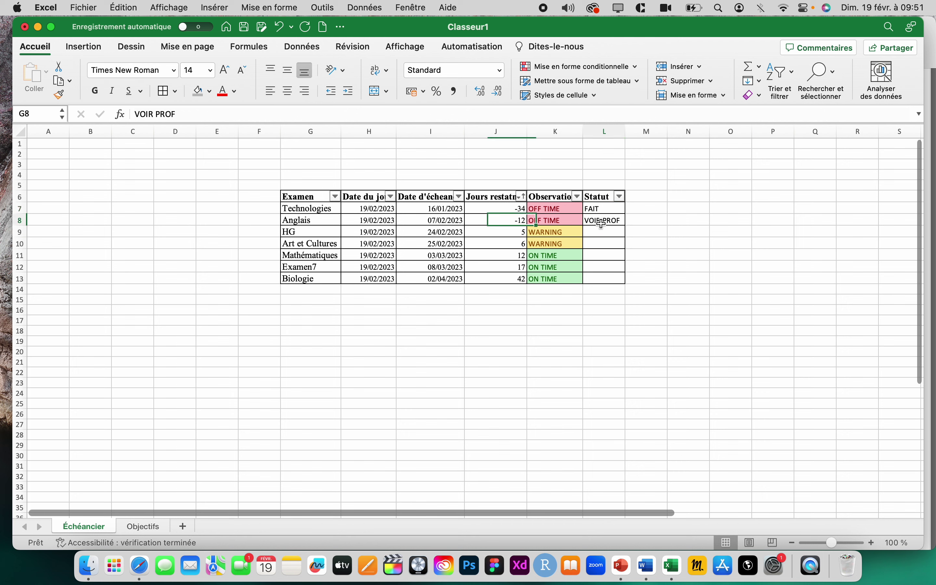
key("Left")
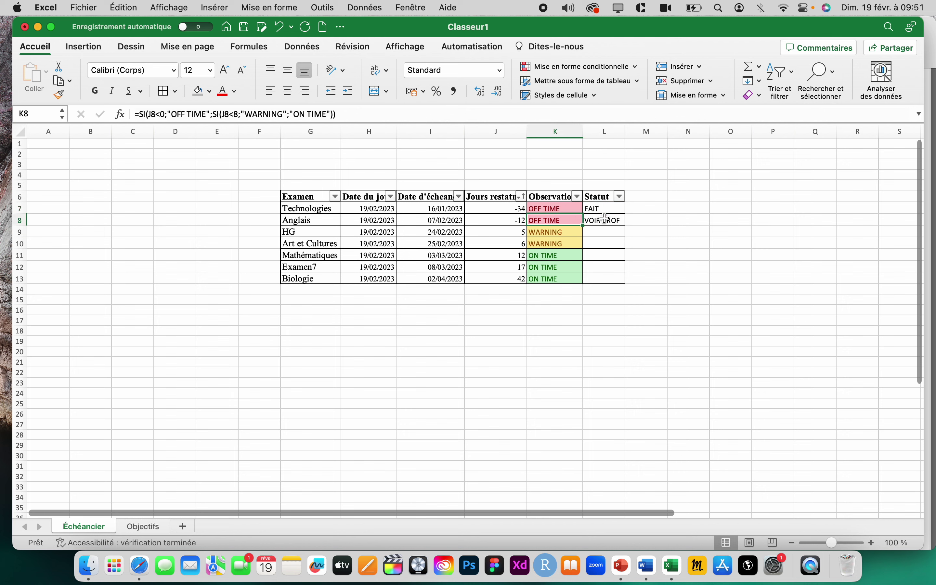
left_click(605, 219)
left_click(323, 232)
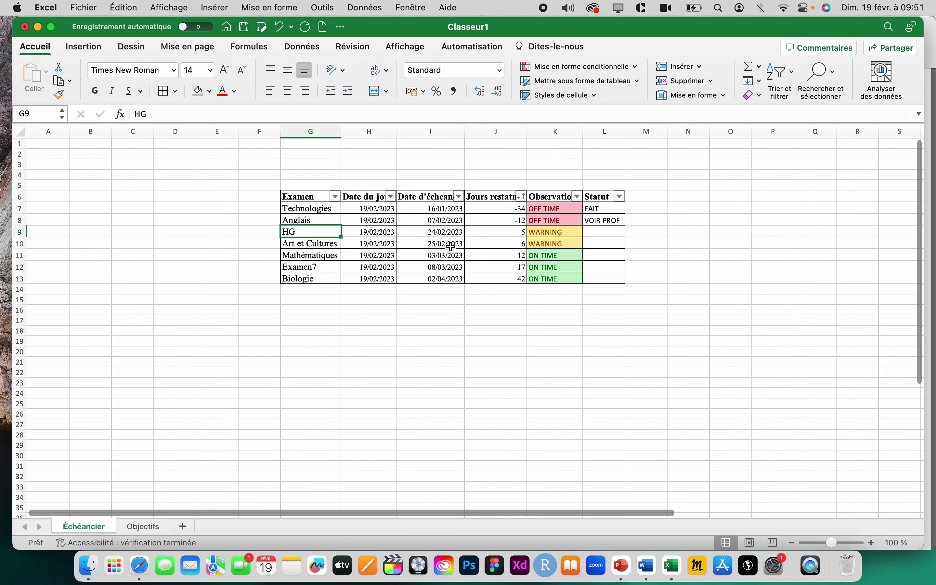
left_click(545, 234)
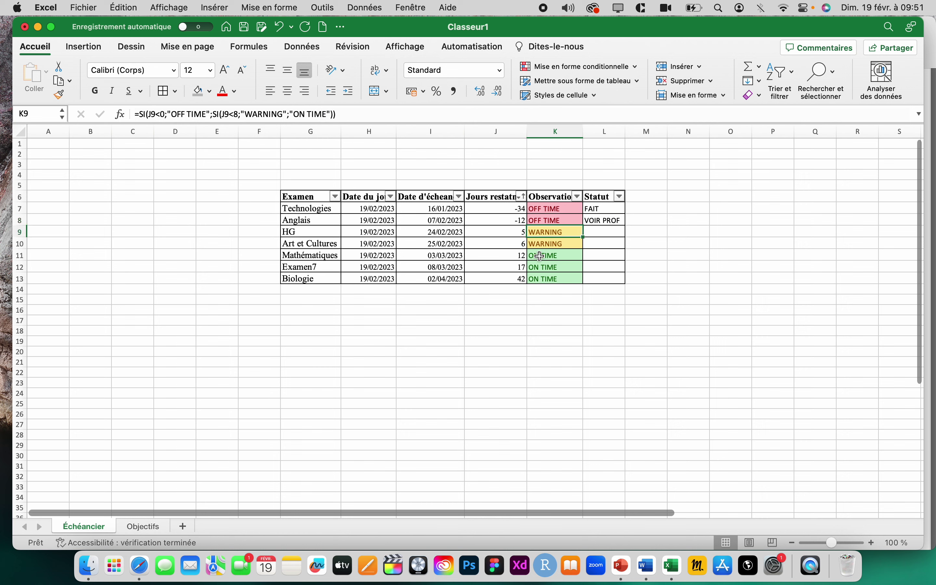
left_click(577, 244)
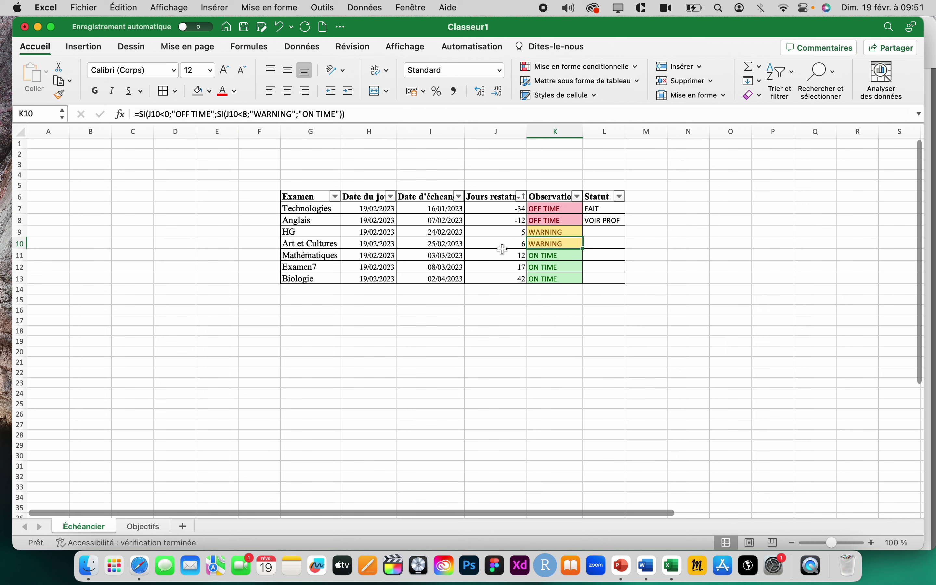